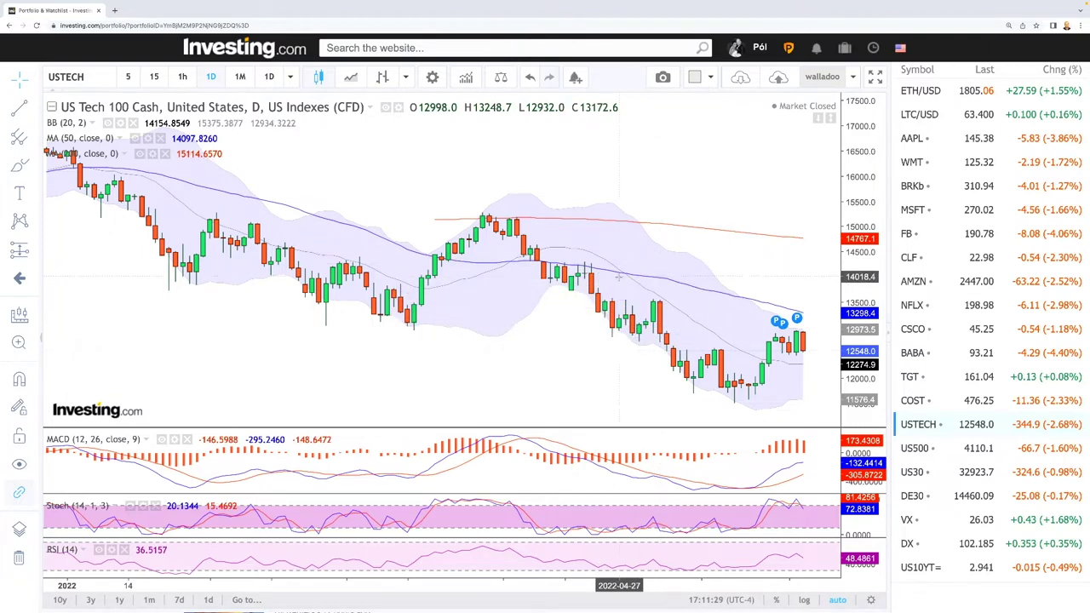
Set the brush to the thickest line and trace the US Tech 100 price swings from late January 2022 through early June.
scroll(811, 378, up, 5)
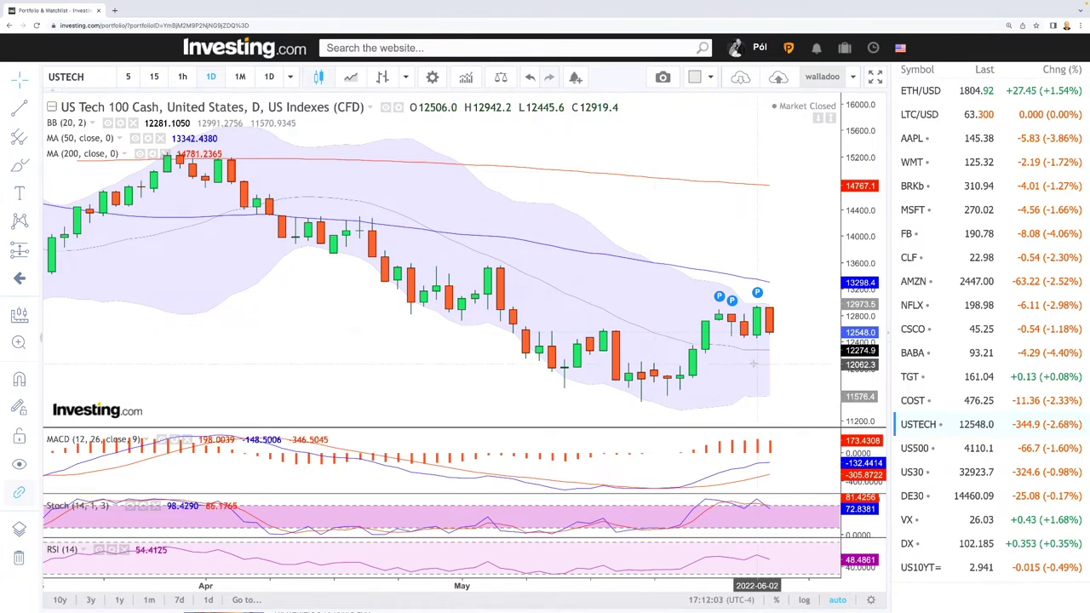
scroll(773, 363, down, 1)
scroll(773, 363, down, 4)
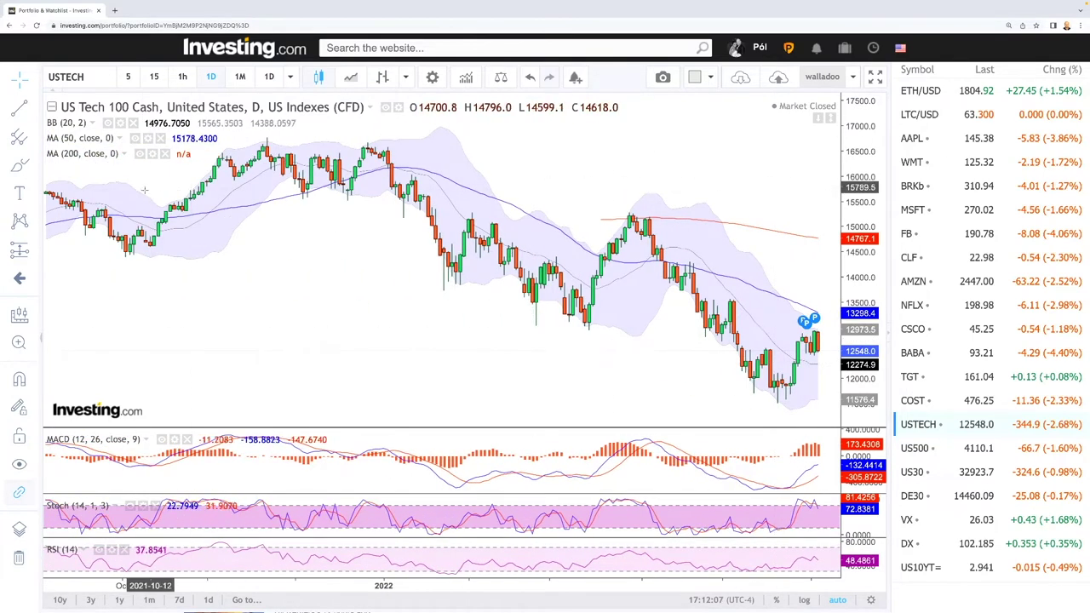
click(31, 167)
click(85, 164)
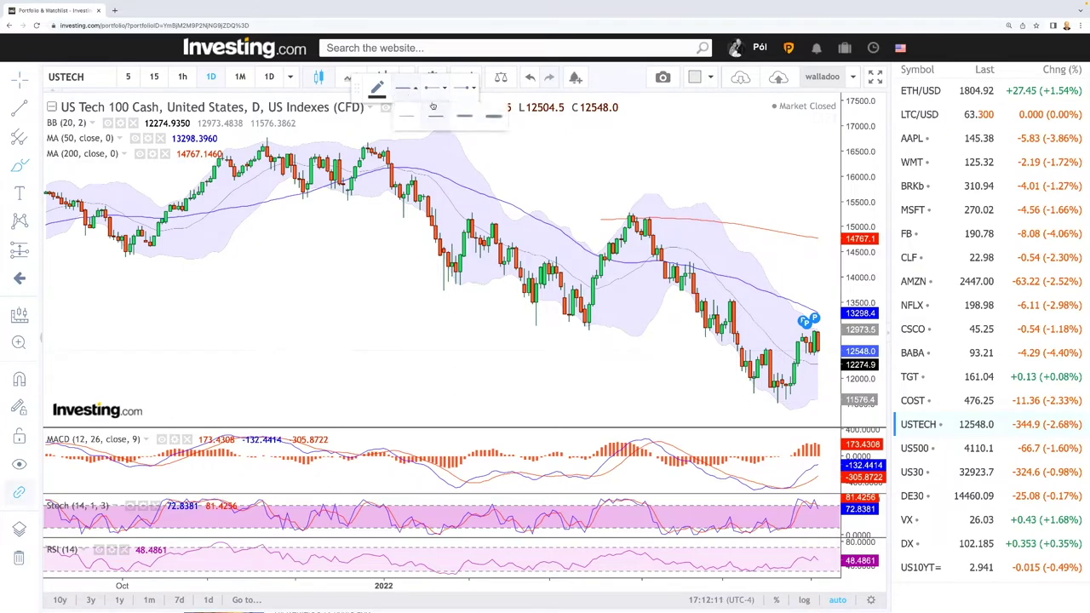
click(495, 116)
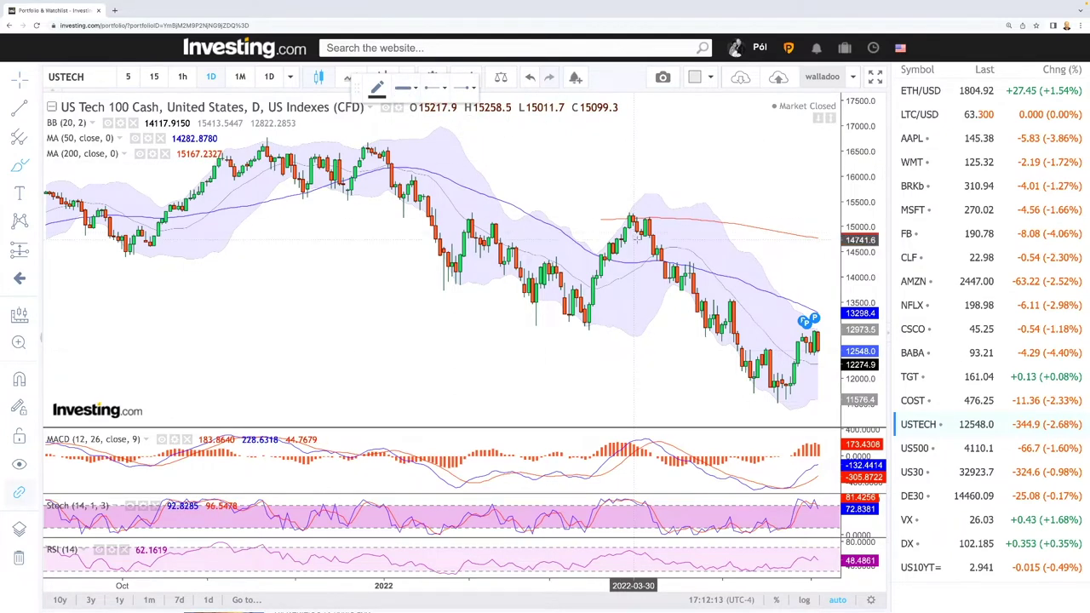
mouse_move(460, 220)
mouse_down()
mouse_move(528, 281)
mouse_move(545, 266)
mouse_move(561, 273)
mouse_move(588, 322)
mouse_move(632, 221)
mouse_move(694, 319)
mouse_move(722, 305)
mouse_move(754, 375)
mouse_move(769, 341)
mouse_move(784, 403)
mouse_move(811, 341)
mouse_move(824, 365)
mouse_up()
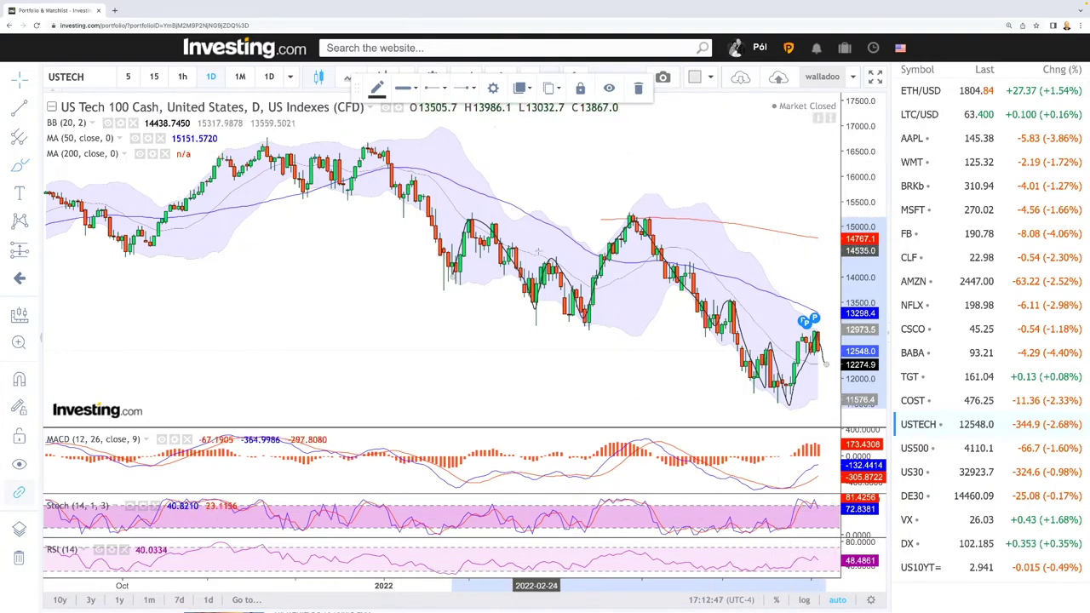
Circle the late-March and early-February swing highs on the US Tech 100 chart with the brush.
drag(706, 388, 610, 389)
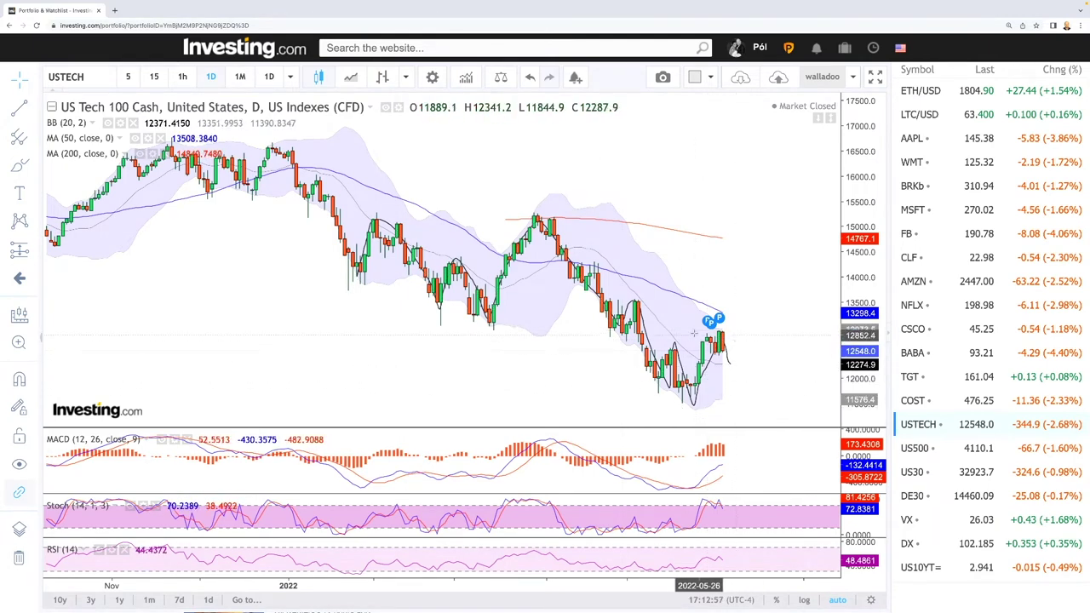
click(19, 165)
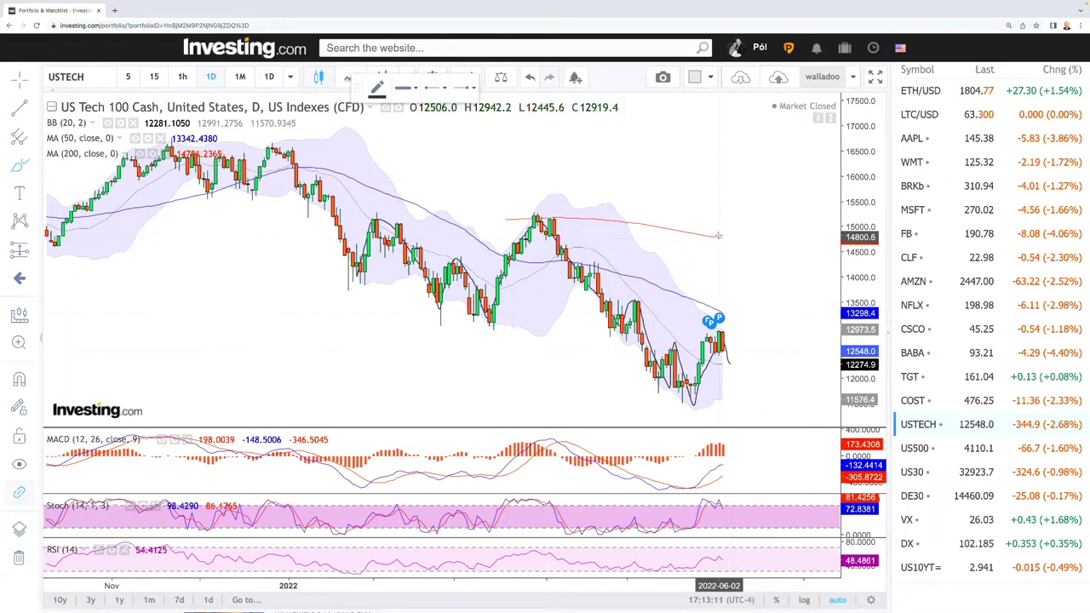
drag(556, 207, 527, 216)
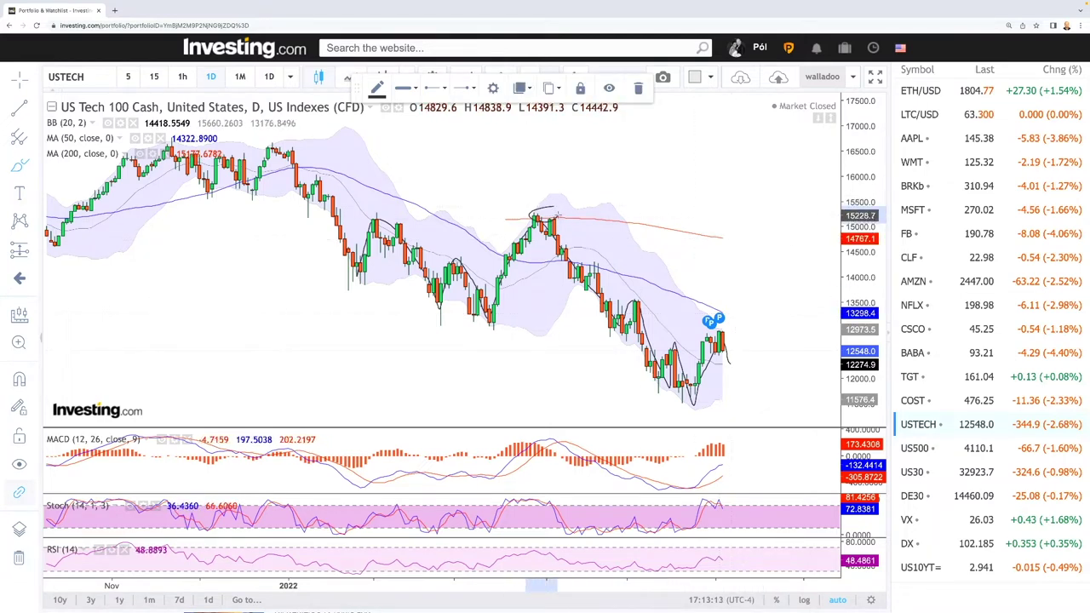
drag(397, 209, 366, 222)
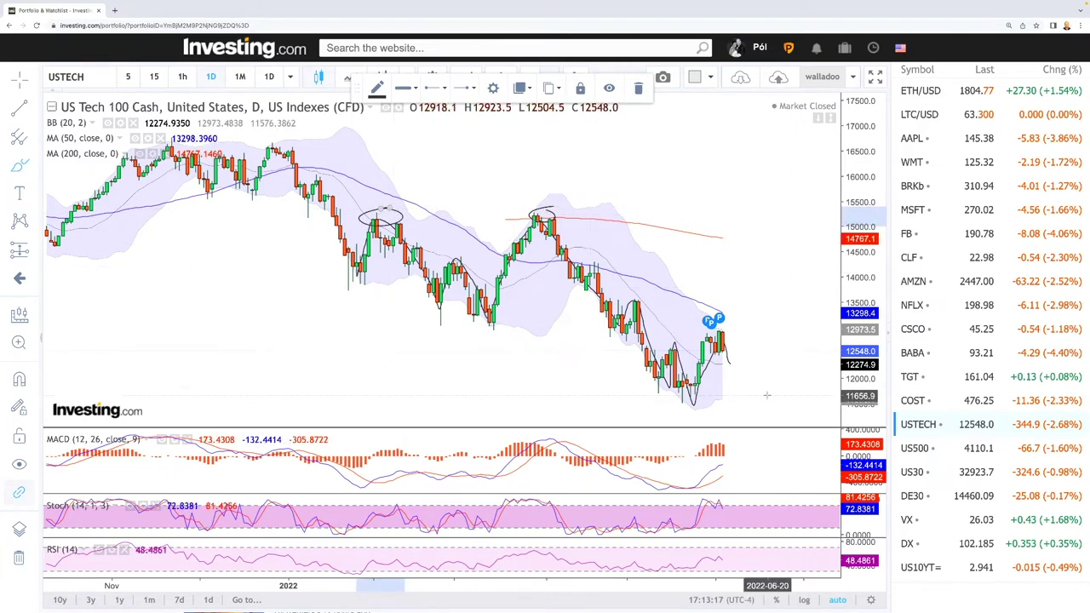
Open the US500 daily chart and trace its price swings from late January 2022 through early June with the brush.
scroll(766, 394, down, 5)
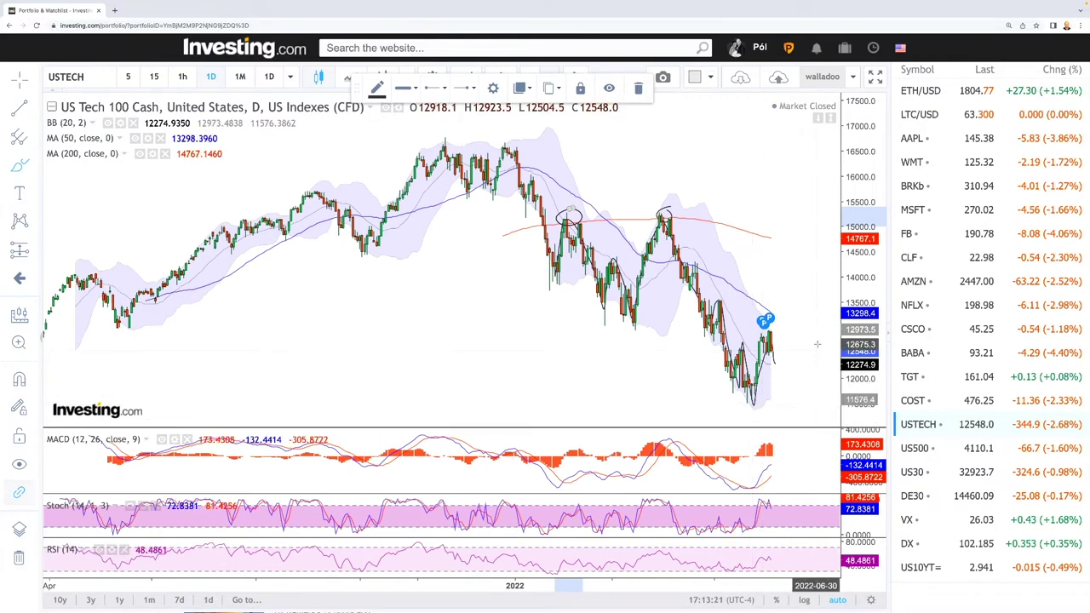
scroll(813, 349, up, 5)
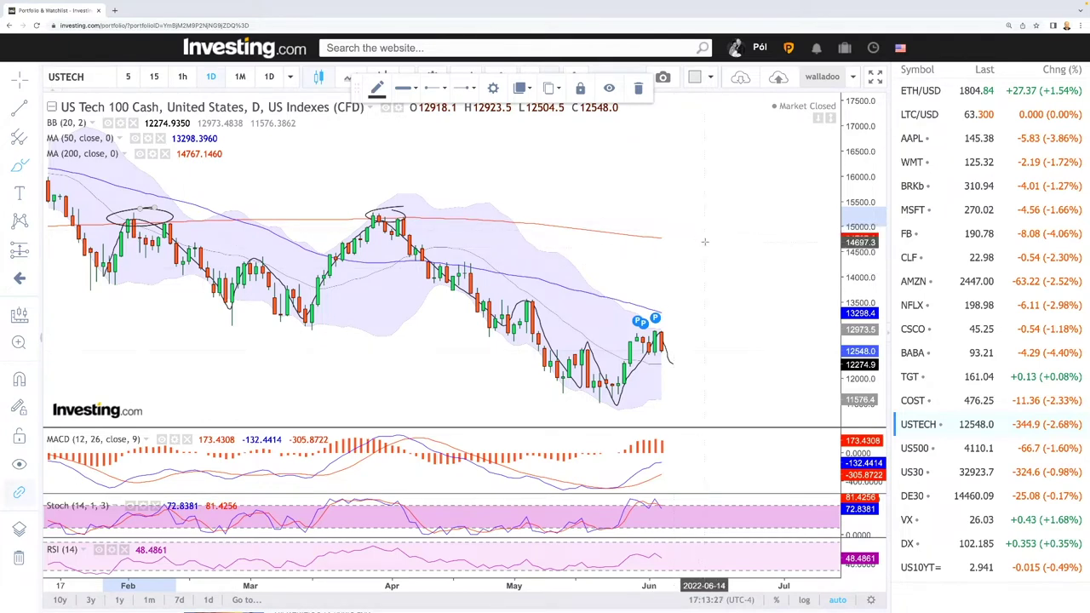
click(929, 449)
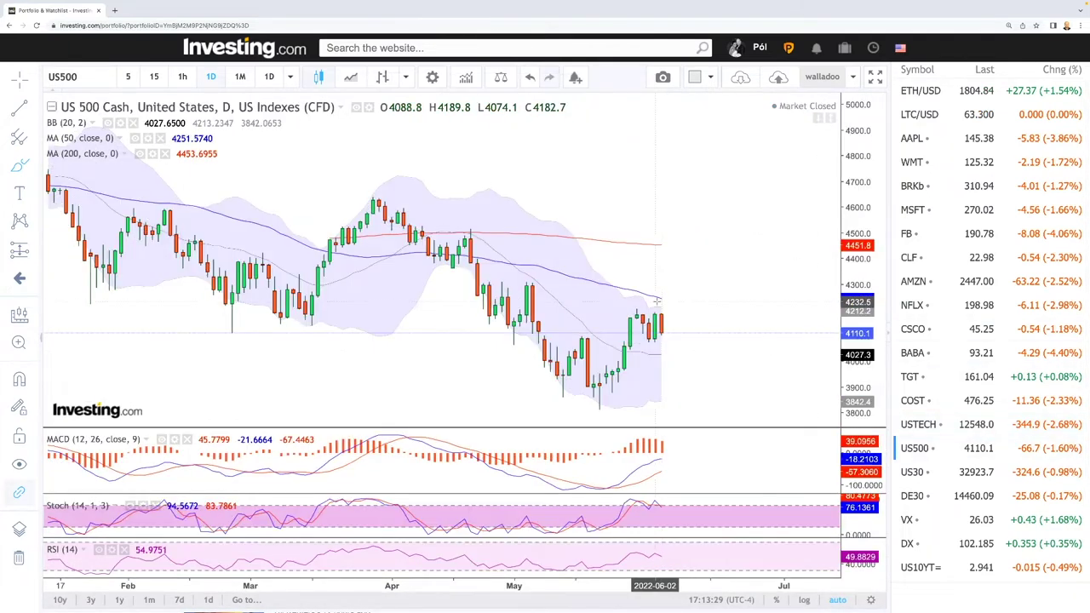
scroll(673, 300, down, 5)
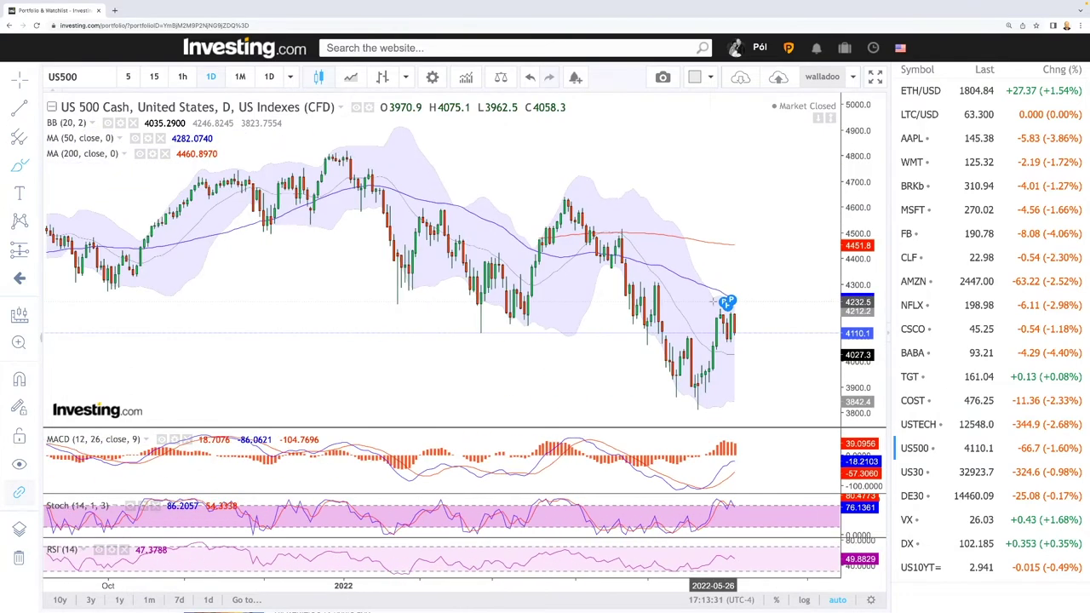
drag(397, 300, 439, 206)
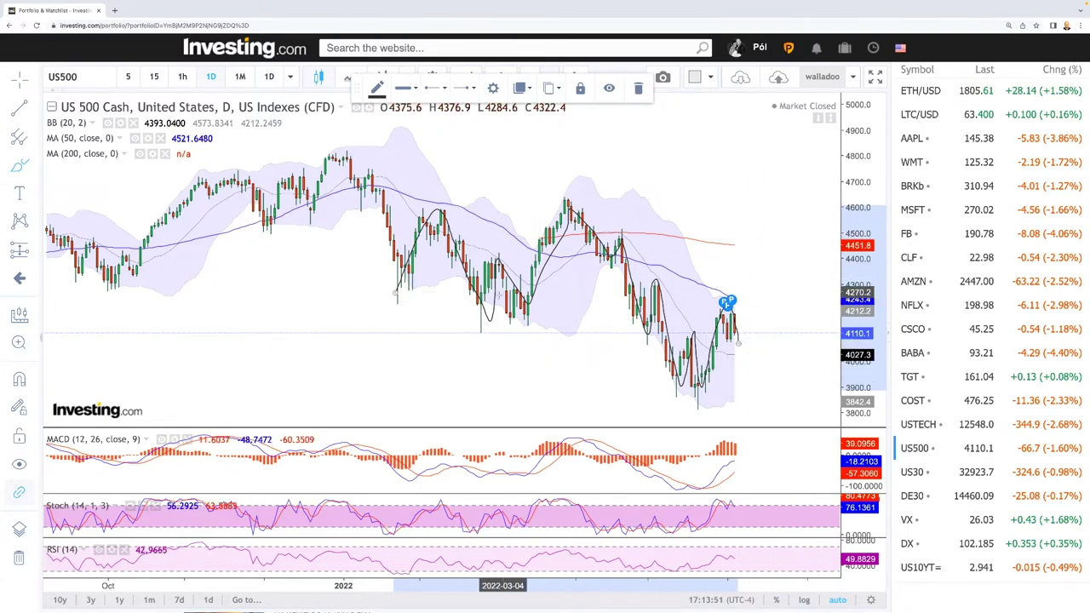
Circle the three successive swing lows of late January, February–March and May on the US500 chart.
scroll(584, 340, down, 5)
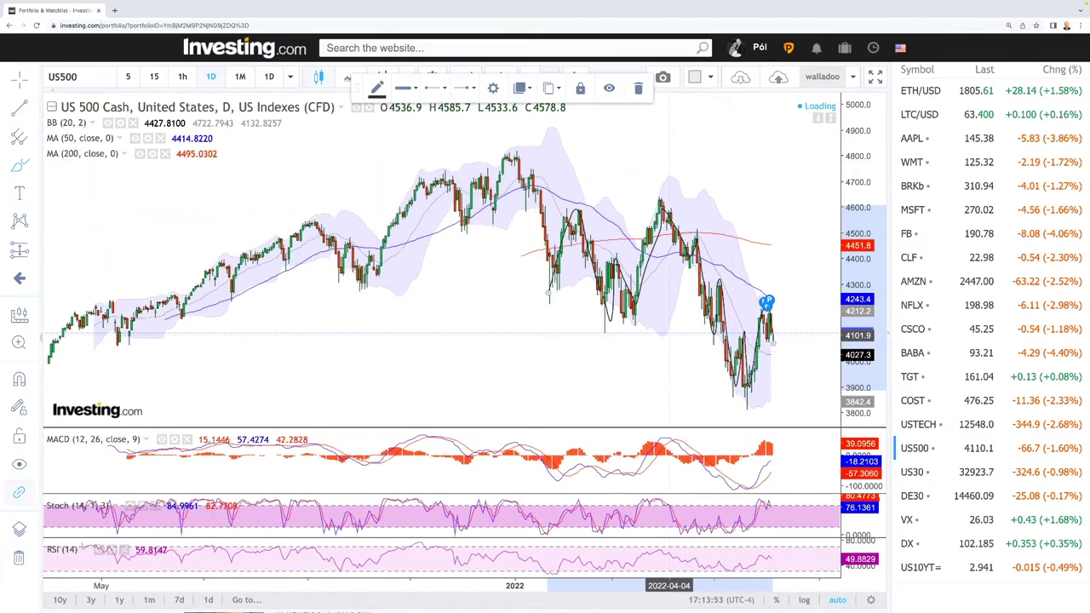
drag(558, 284, 558, 286)
mouse_move(632, 314)
mouse_down()
mouse_move(614, 331)
mouse_move(629, 321)
mouse_up()
mouse_move(749, 385)
mouse_down()
mouse_move(732, 383)
mouse_move(731, 400)
mouse_move(745, 394)
mouse_up()
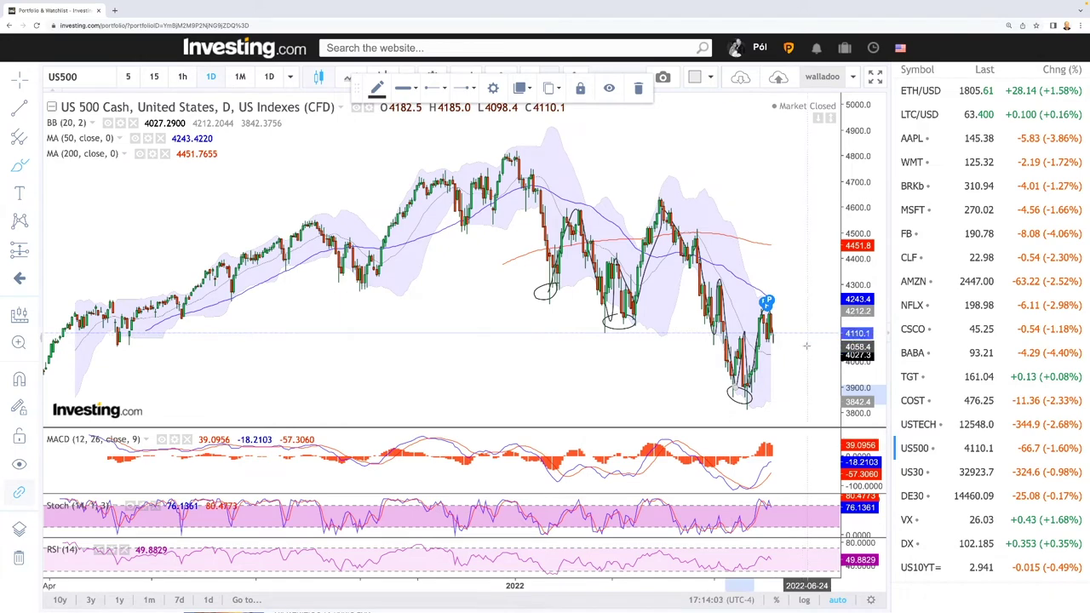
Draw a descending channel above the highs and below the lows of the 2022 US500 decline, and circle the early-February and late-March highs.
scroll(806, 346, down, 5)
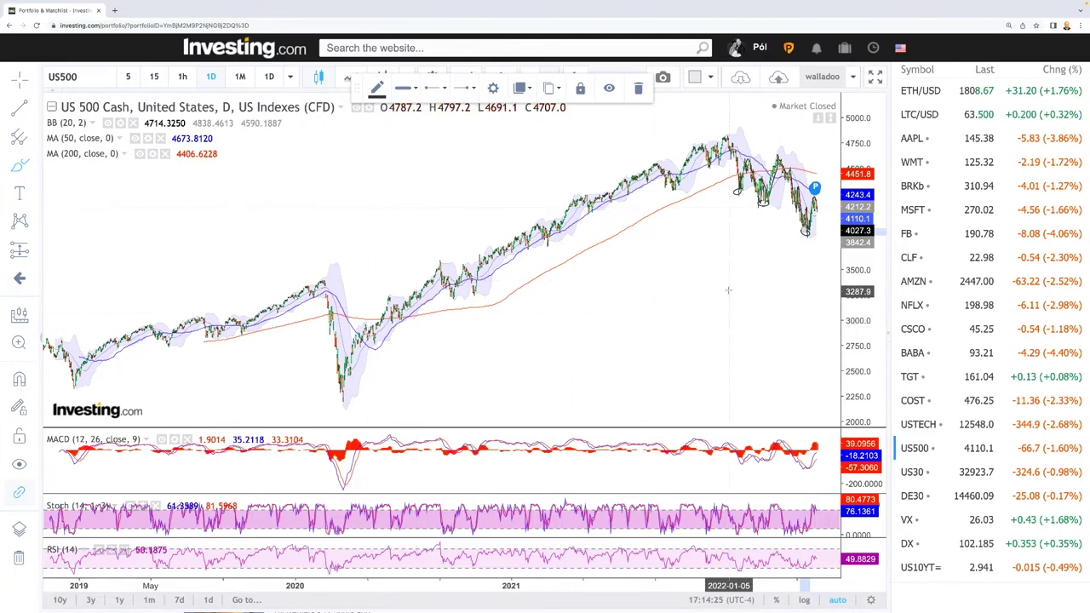
scroll(686, 301, up, 5)
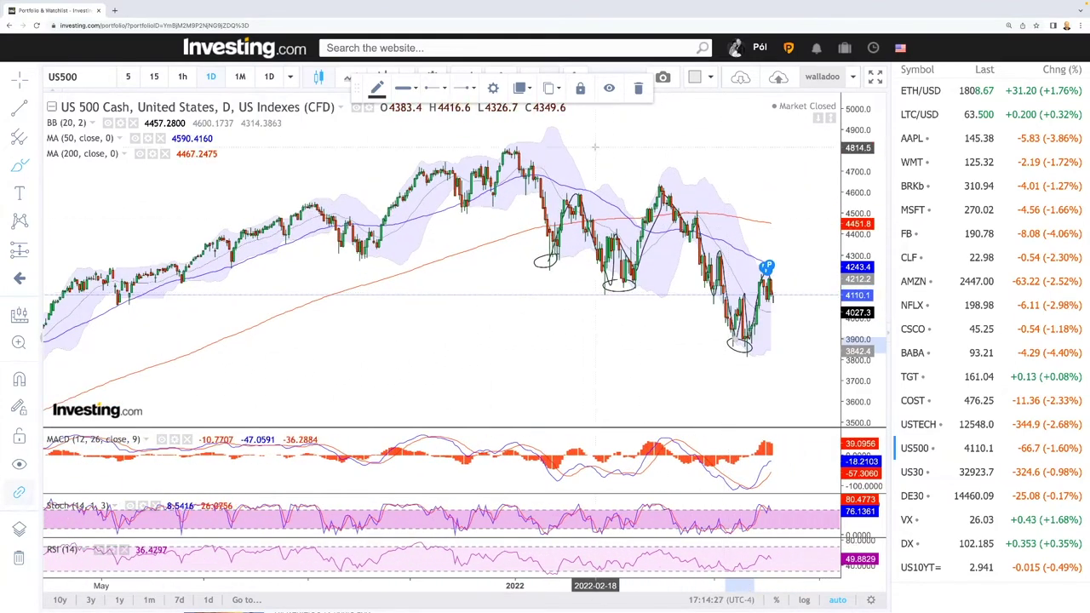
drag(564, 139, 698, 202)
drag(479, 223, 764, 365)
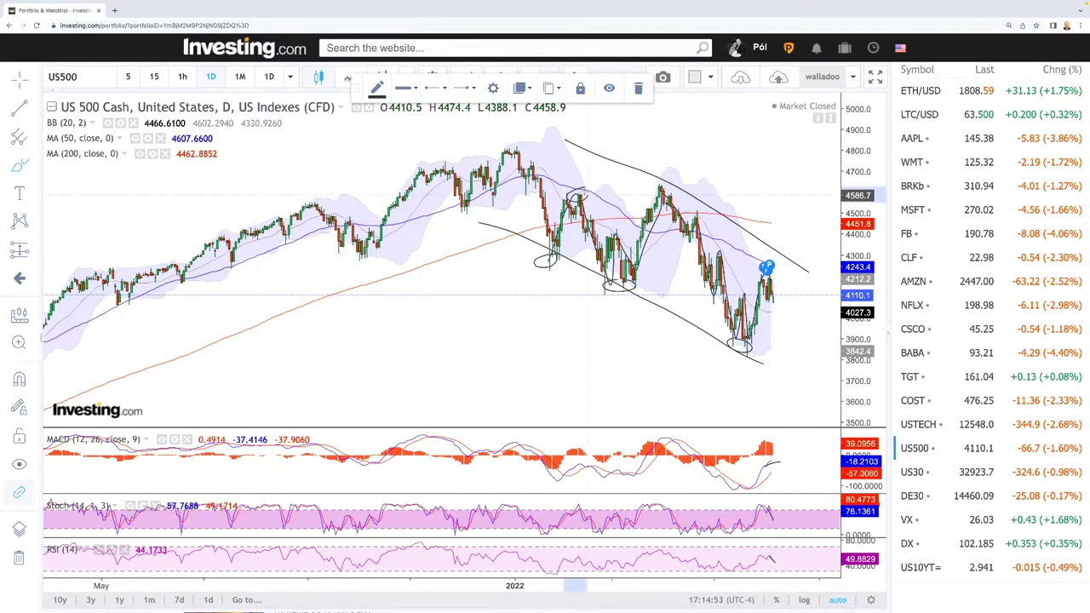
mouse_move(645, 193)
mouse_down()
mouse_move(675, 187)
mouse_move(660, 200)
mouse_move(667, 187)
mouse_up()
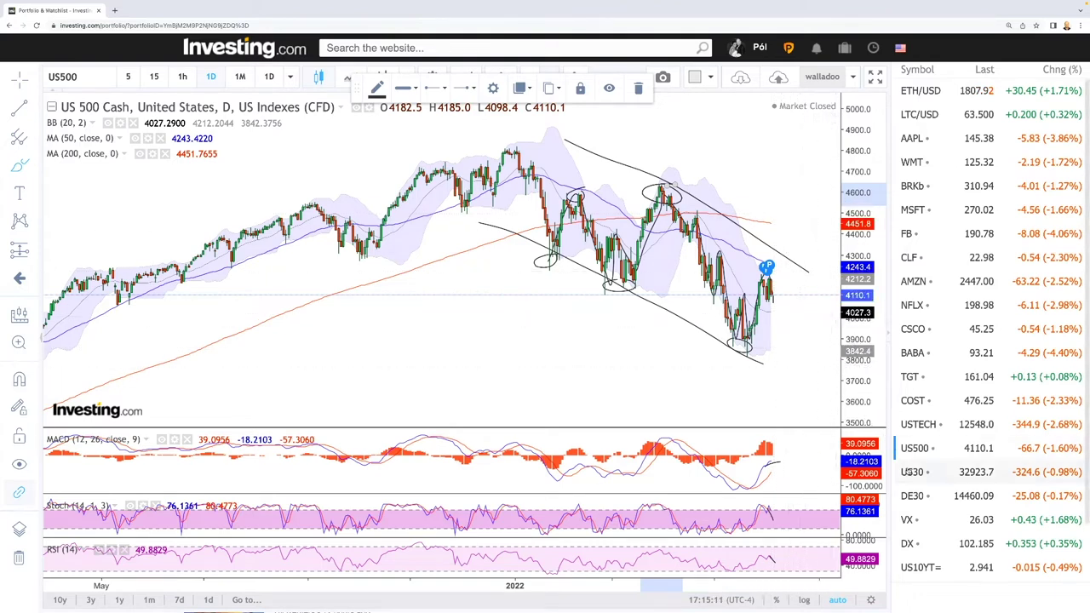
Open the US30 daily chart and trace its price swings from late January 2022 through early June with the brush.
click(910, 472)
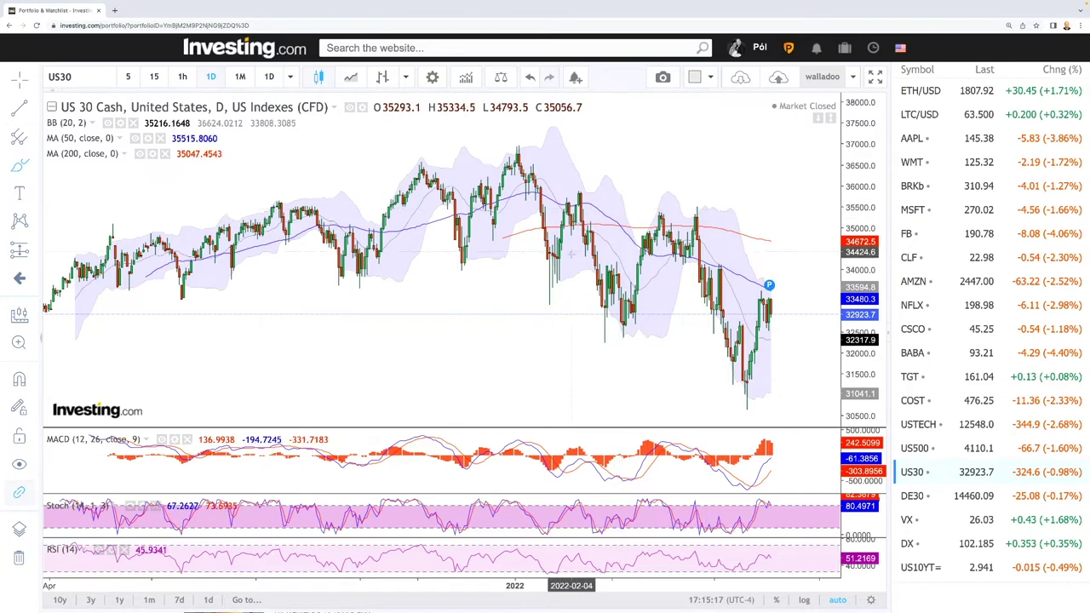
drag(549, 293, 589, 194)
mouse_move(590, 234)
mouse_down()
mouse_move(607, 281)
mouse_move(617, 264)
mouse_move(637, 308)
mouse_move(652, 237)
mouse_move(664, 219)
mouse_move(674, 266)
mouse_move(685, 222)
mouse_move(709, 321)
mouse_move(722, 268)
mouse_move(748, 404)
mouse_move(765, 285)
mouse_up()
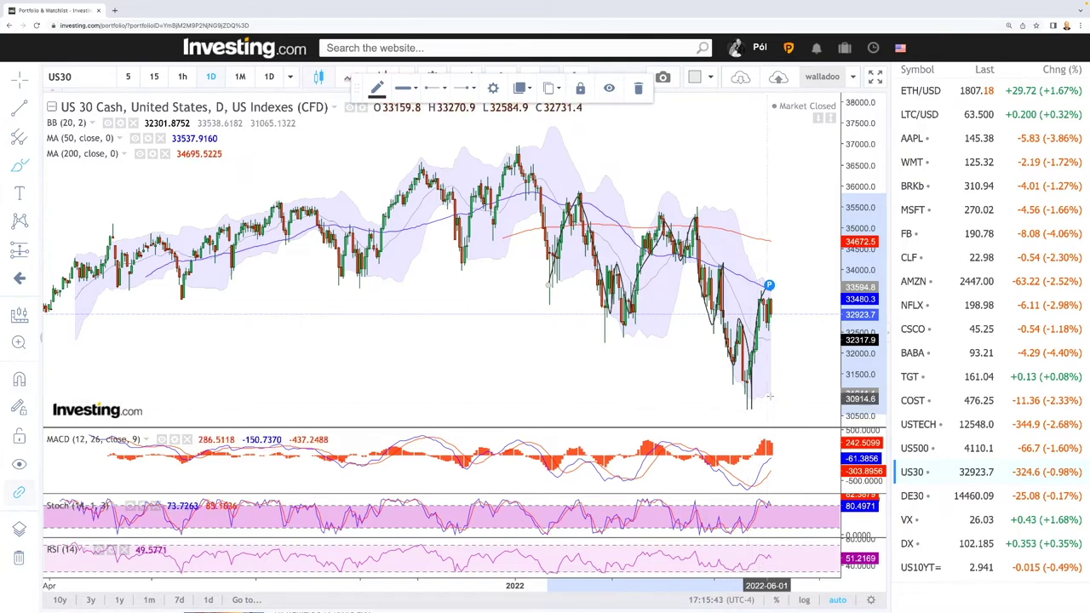
Circle the April, late-March and early-February swing highs on the US30 chart.
scroll(784, 379, up, 2)
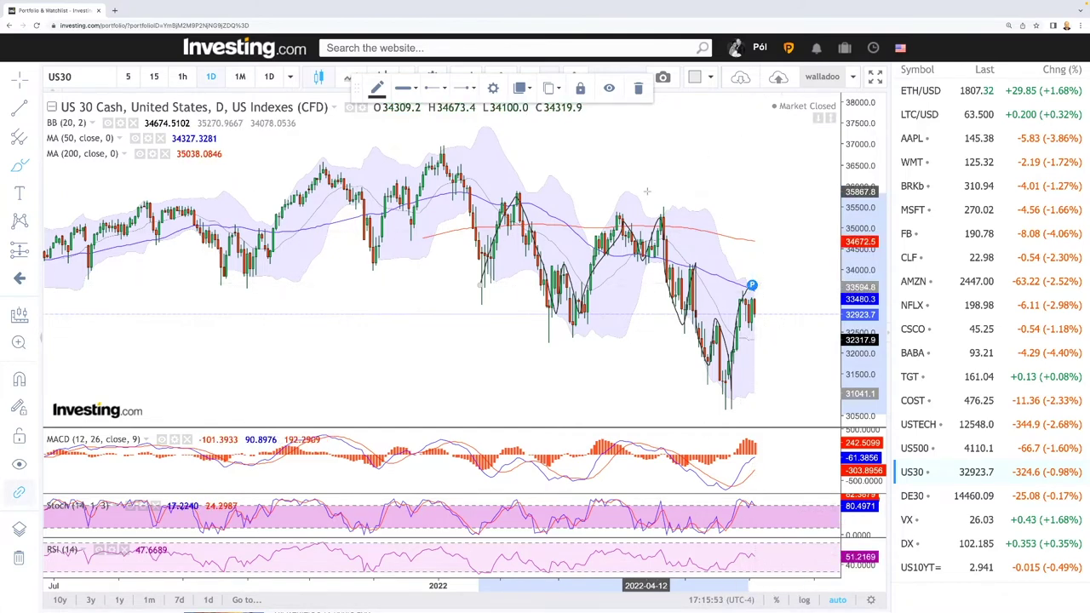
drag(669, 221, 601, 205)
mouse_move(517, 199)
mouse_down()
mouse_move(531, 211)
mouse_move(513, 223)
mouse_move(510, 202)
mouse_up()
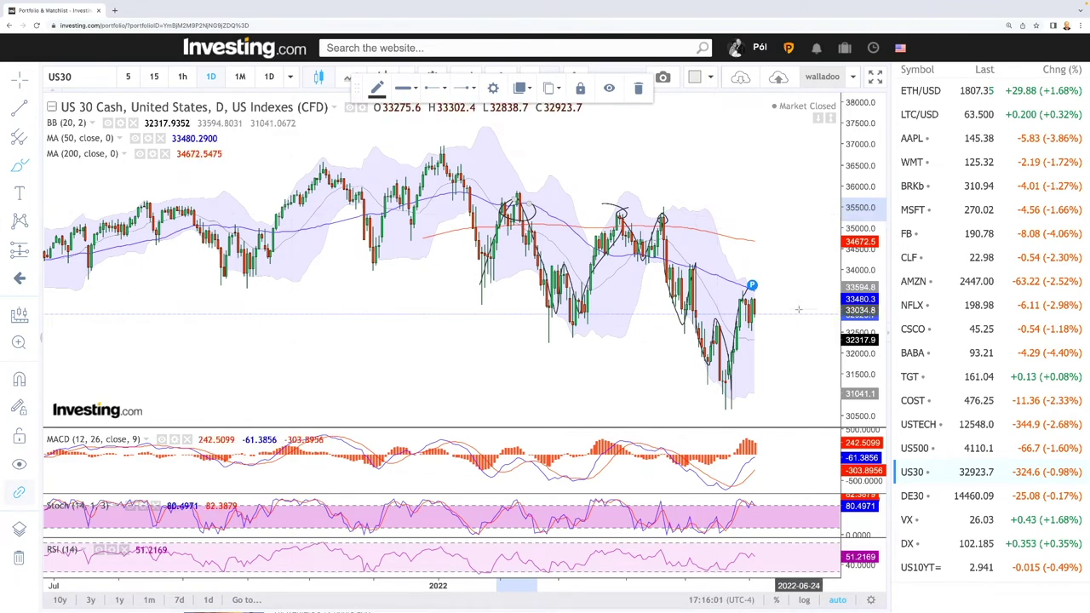
Open the DE30 chart, circle its March, April and June highs, extend the 200-day average forward, and draw a short downward stroke from the last candle.
click(914, 496)
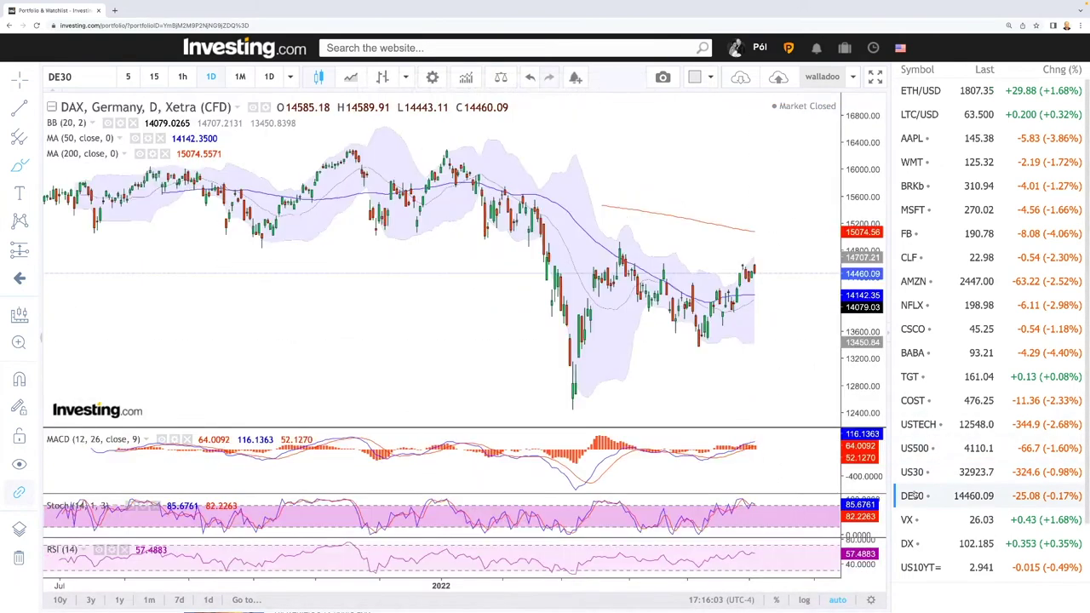
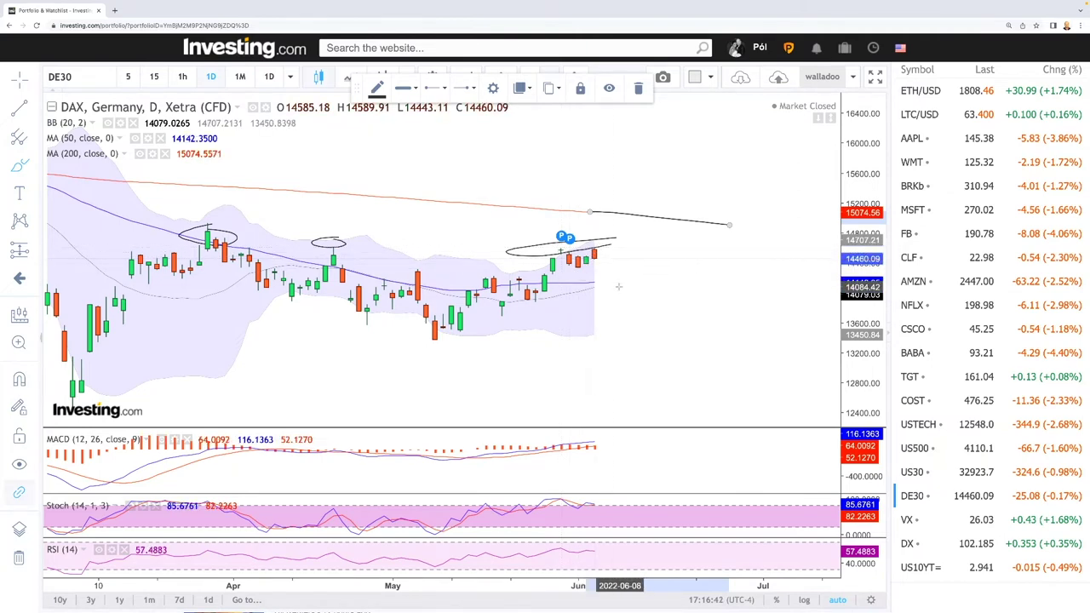
scroll(613, 281, up, 2)
scroll(613, 281, down, 4)
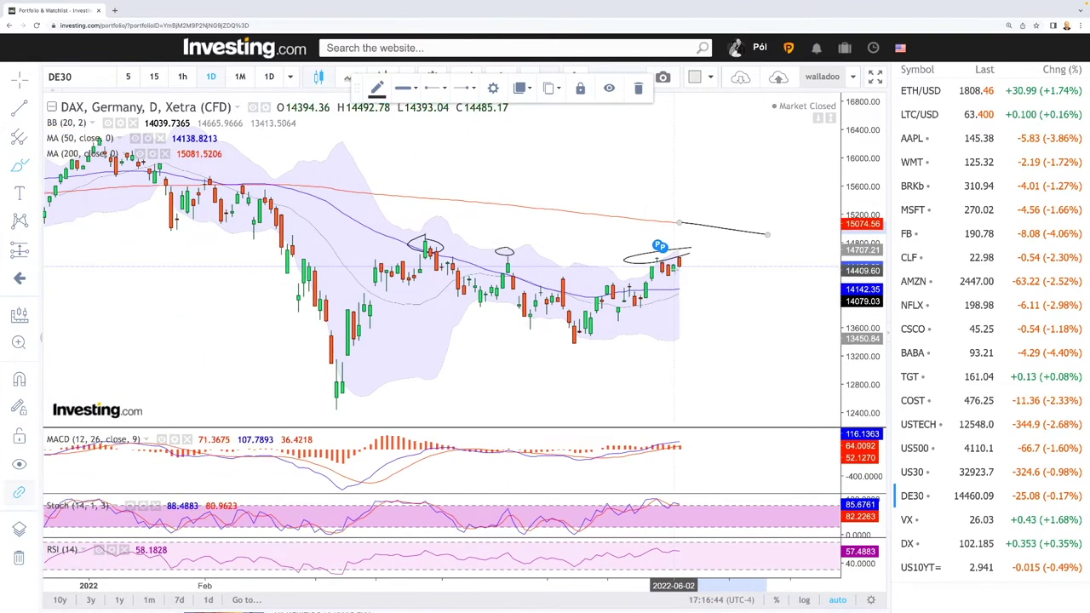
click(683, 271)
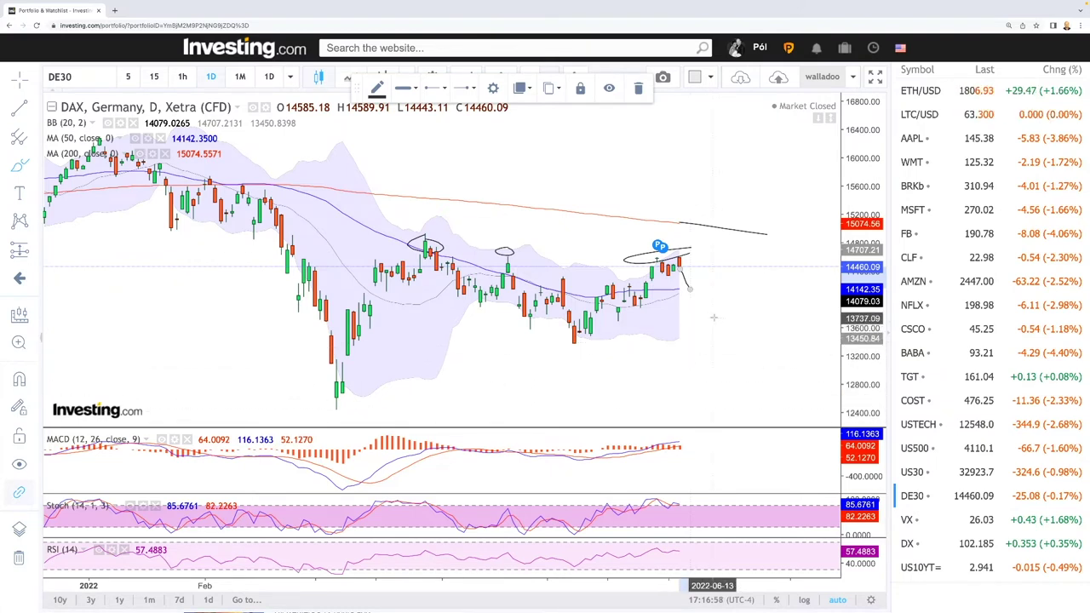
Draw two horizontal resistance lines through the recent DE30 highs and a support line along the May low at about 13,450.
scroll(714, 316, down, 4)
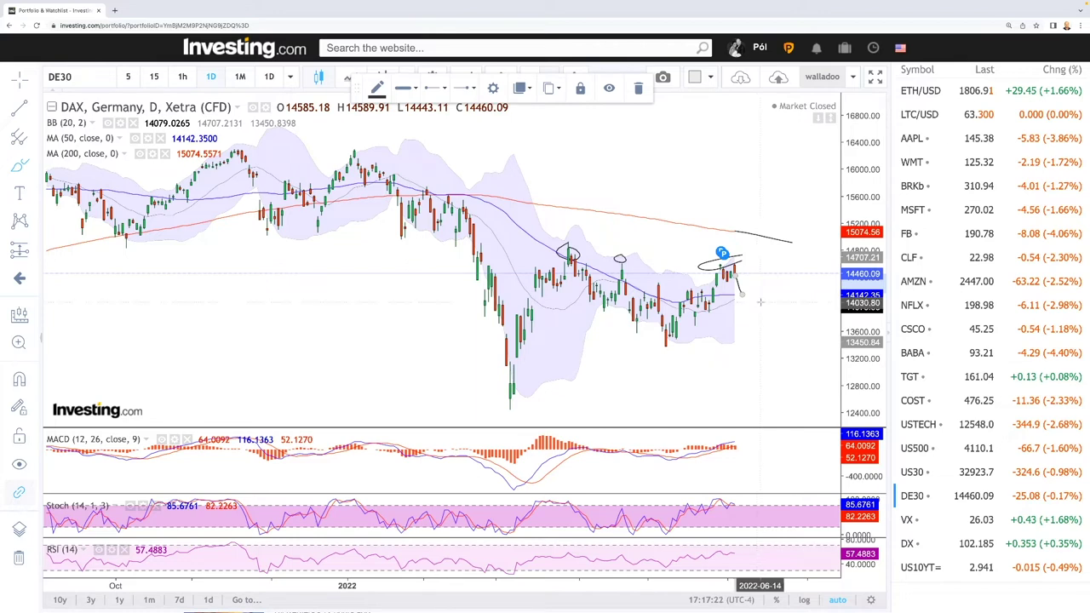
scroll(765, 296, up, 1)
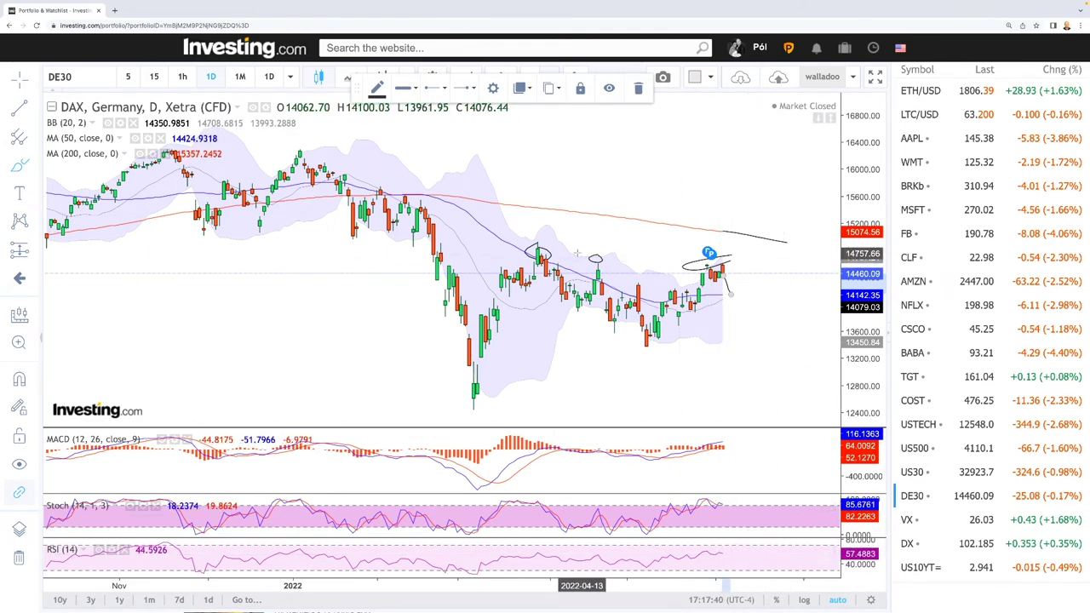
click(439, 256)
click(717, 257)
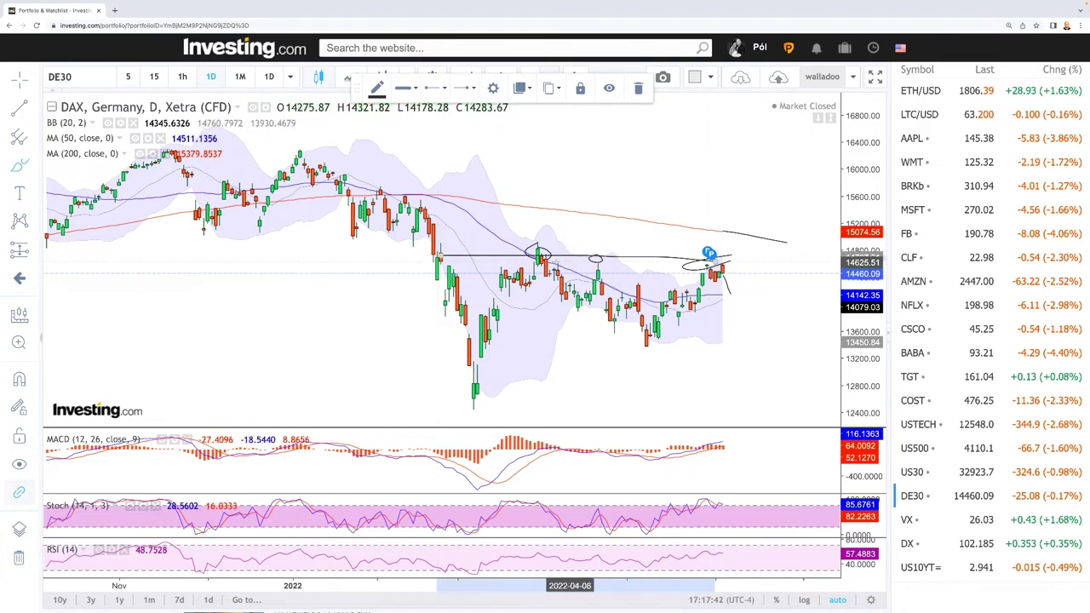
click(445, 269)
click(740, 270)
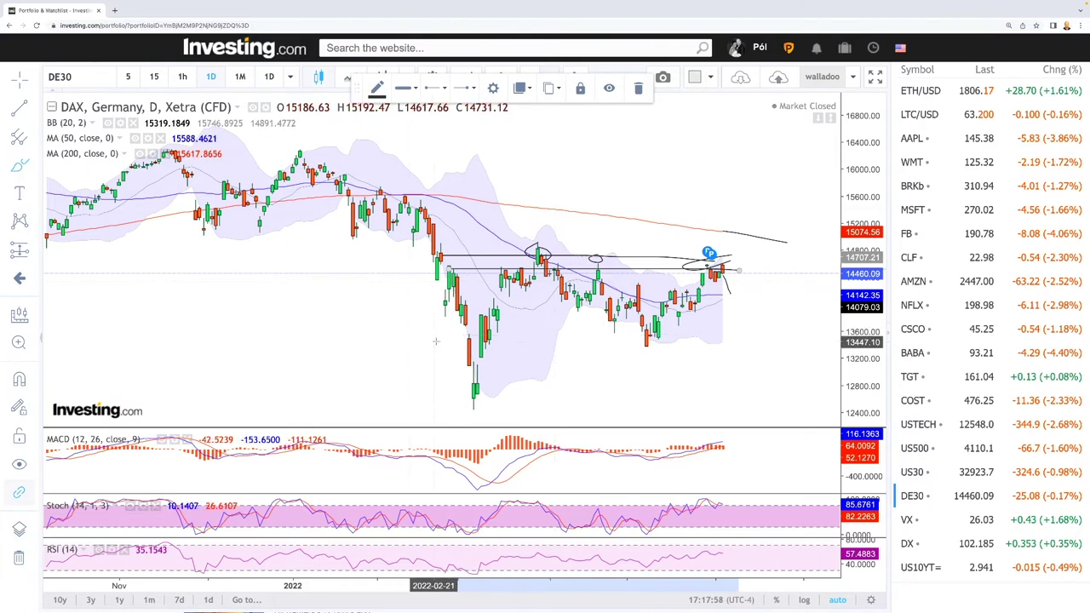
drag(671, 343, 469, 343)
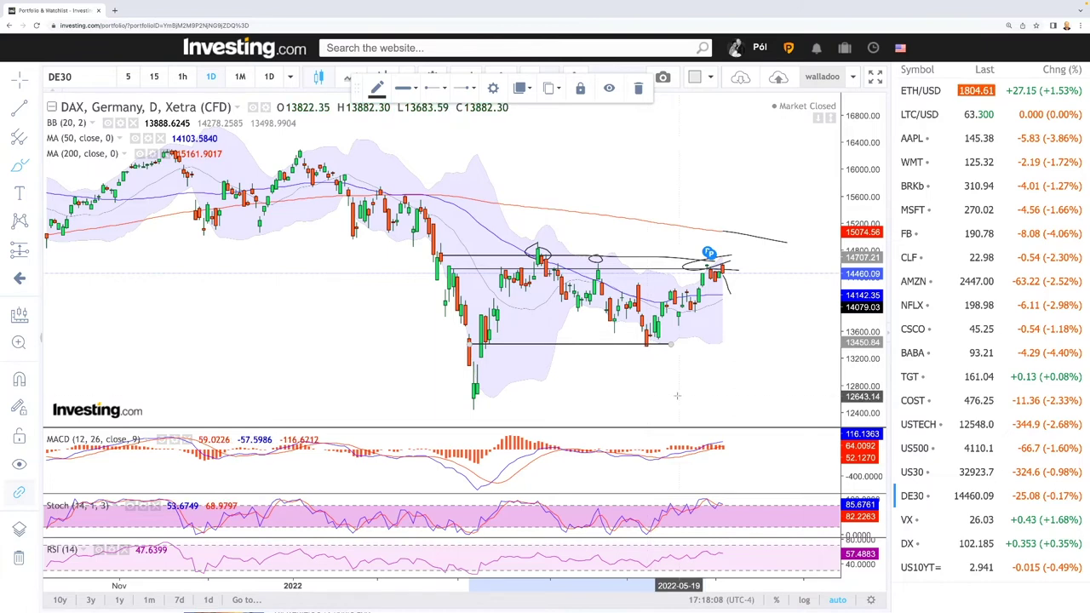
Open the daily S&P 500 VIX Futures (VX) chart and show its price history back to June 2021.
click(936, 520)
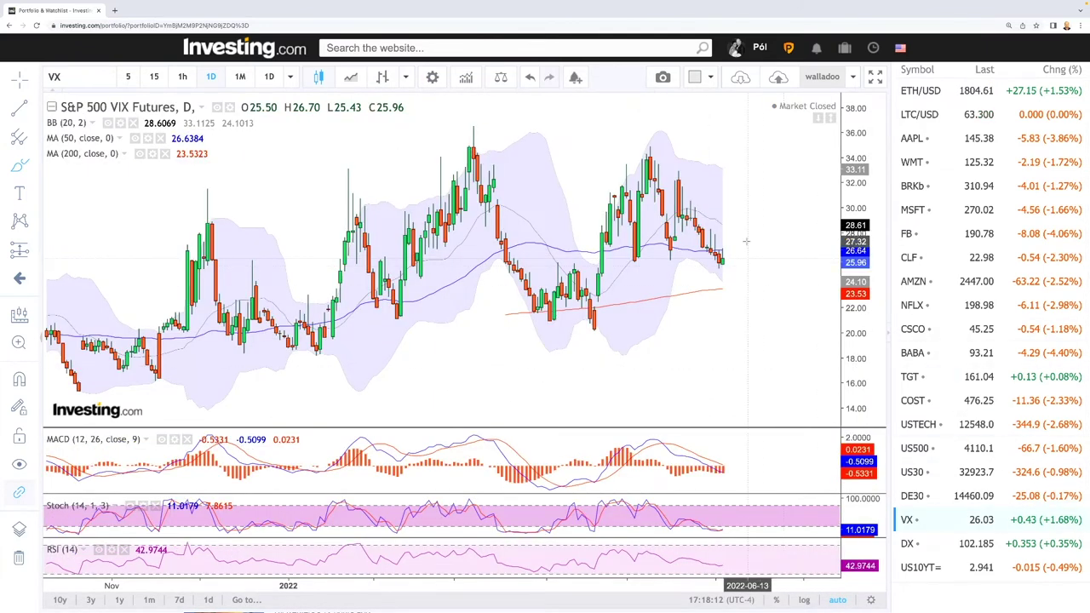
scroll(626, 258, down, 3)
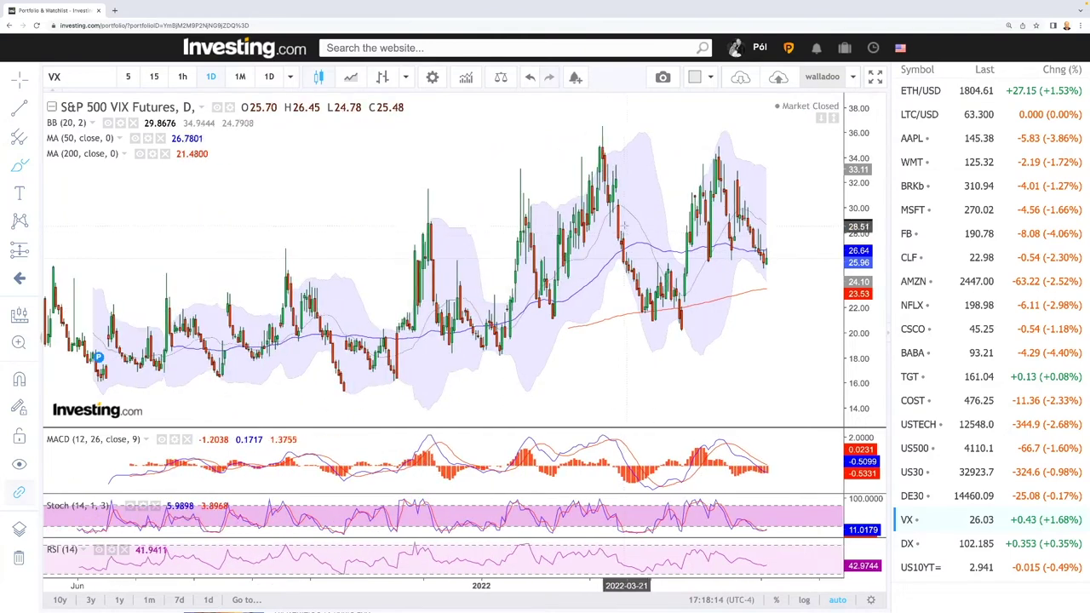
Trace the VX swings from mid-February to early June, and project a dip to about 24 followed by a curved rise to about 33.5.
mouse_move(554, 308)
mouse_down()
mouse_move(599, 144)
mouse_move(653, 315)
mouse_move(660, 286)
mouse_move(681, 312)
mouse_up()
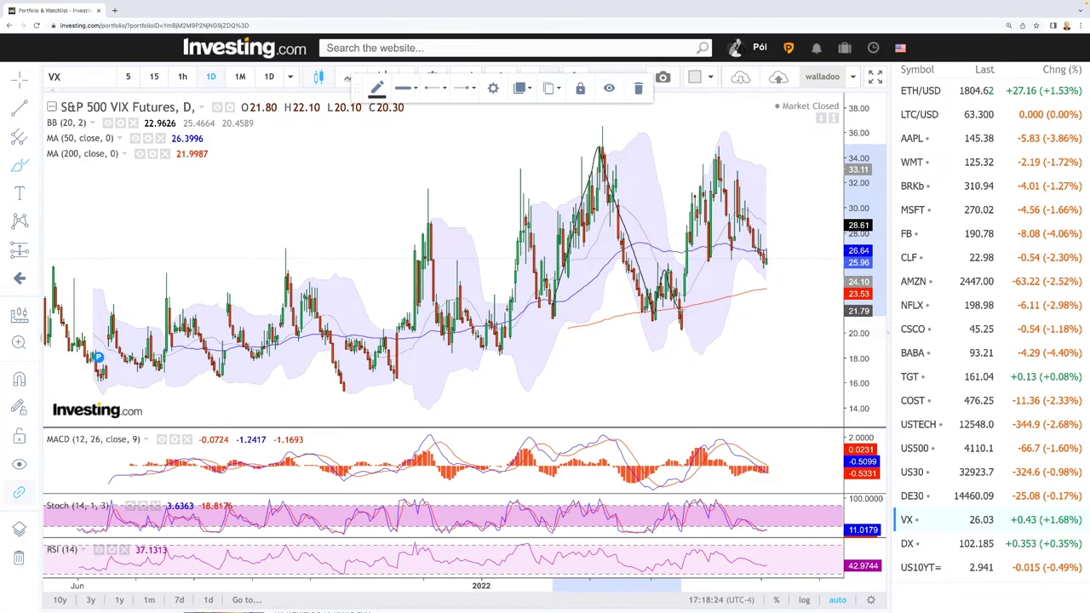
click(722, 149)
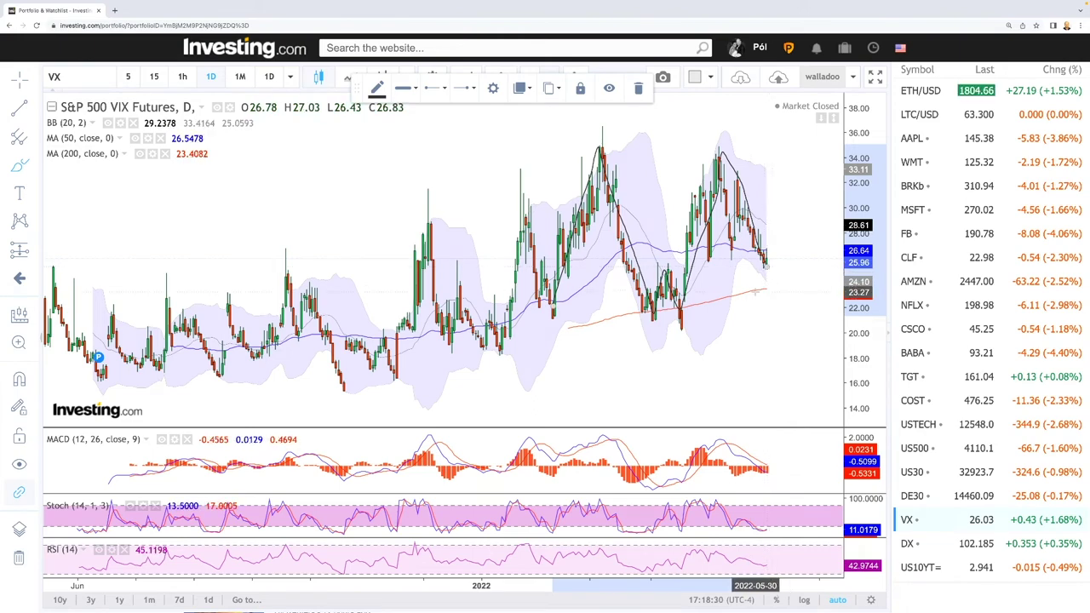
scroll(769, 264, up, 4)
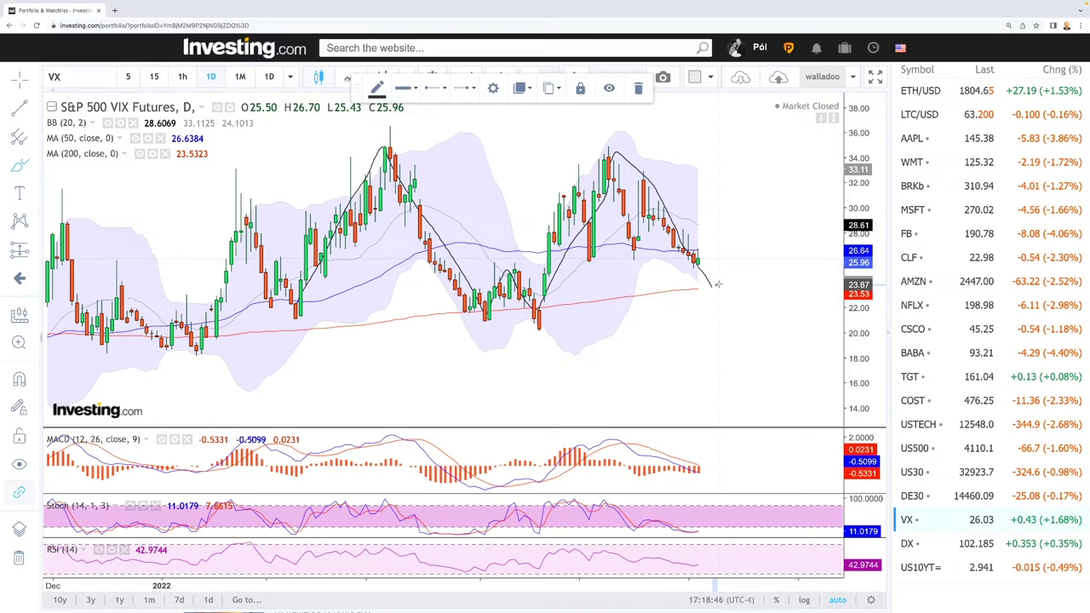
drag(718, 283, 798, 163)
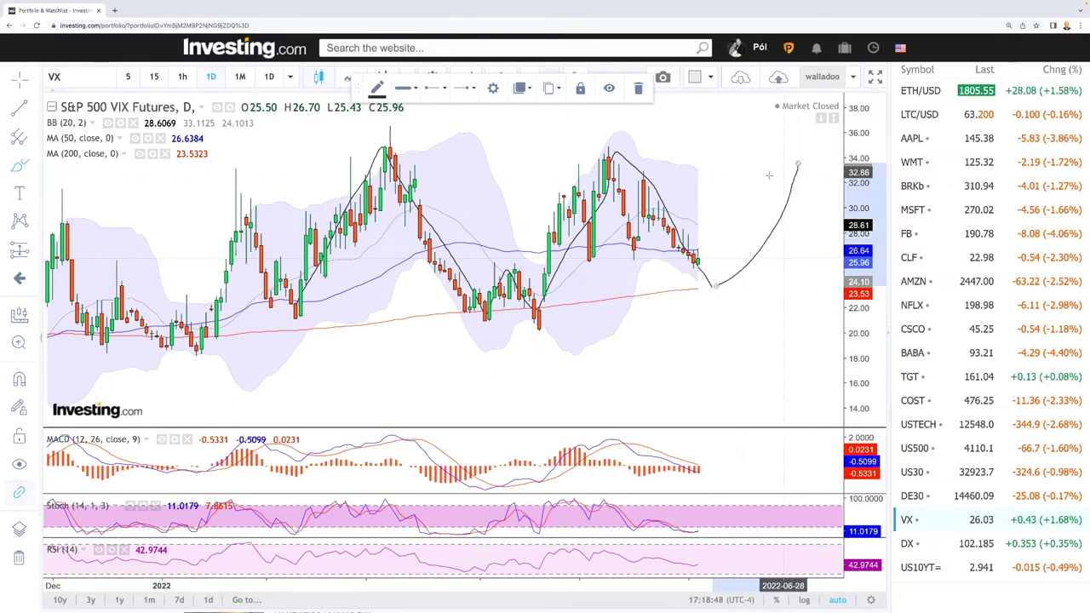
Draw curved upper and lower channel lines around the VX price action from late 2020 to mid-2022.
scroll(613, 273, up, 3)
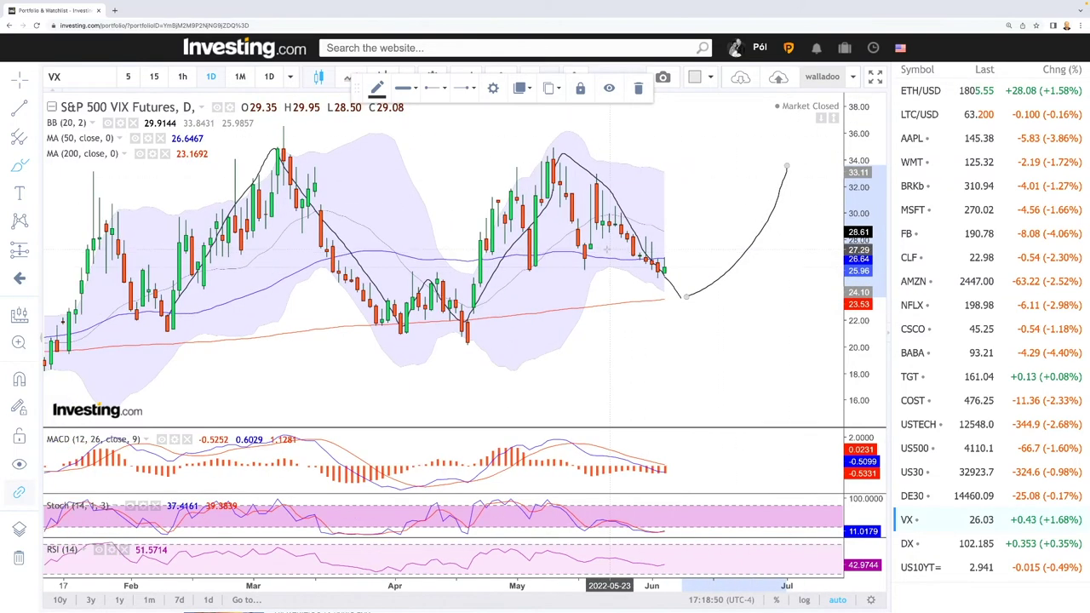
scroll(620, 284, down, 4)
scroll(619, 285, down, 5)
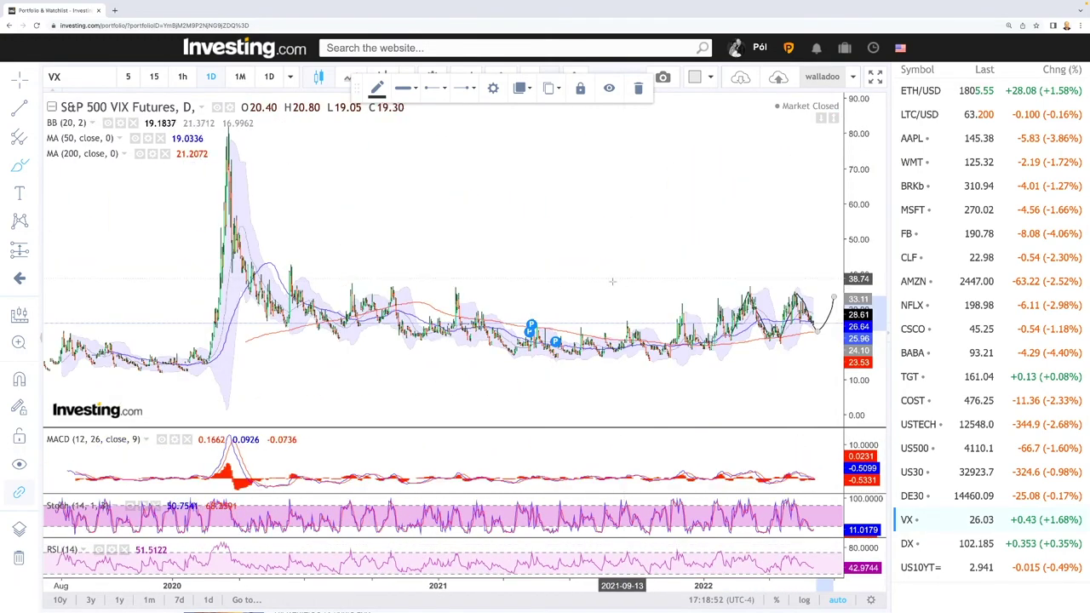
mouse_move(407, 292)
mouse_down()
mouse_move(518, 317)
mouse_move(801, 294)
mouse_up()
mouse_move(407, 327)
mouse_down()
mouse_move(473, 349)
mouse_move(671, 359)
mouse_move(804, 320)
mouse_up()
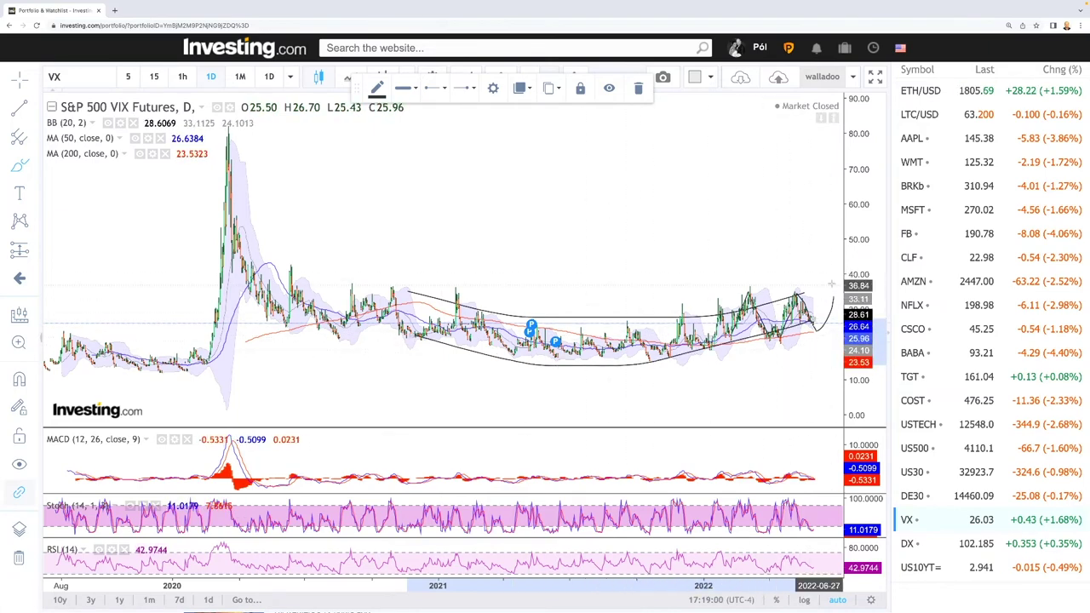
scroll(786, 340, up, 5)
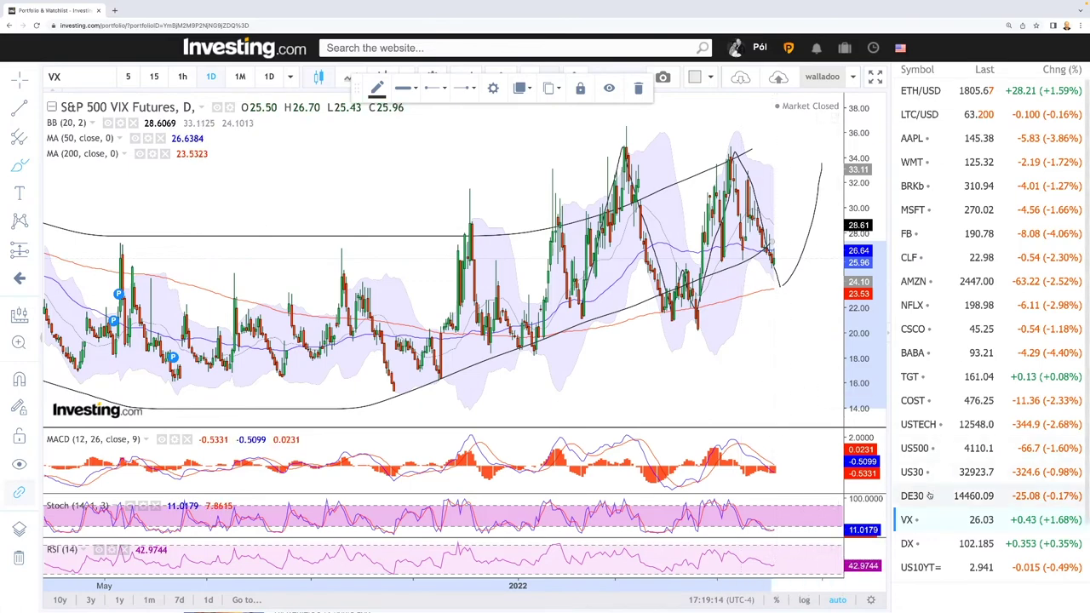
Open the US10YT chart and draw a rising line along the April–May advance and a descending channel from the May high.
click(920, 567)
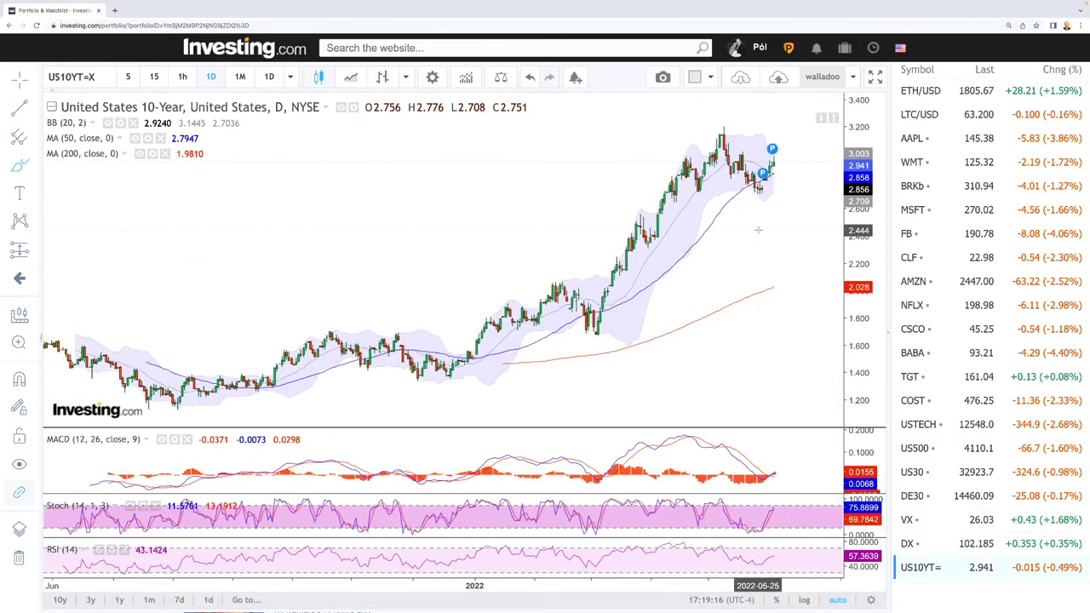
scroll(758, 230, up, 3)
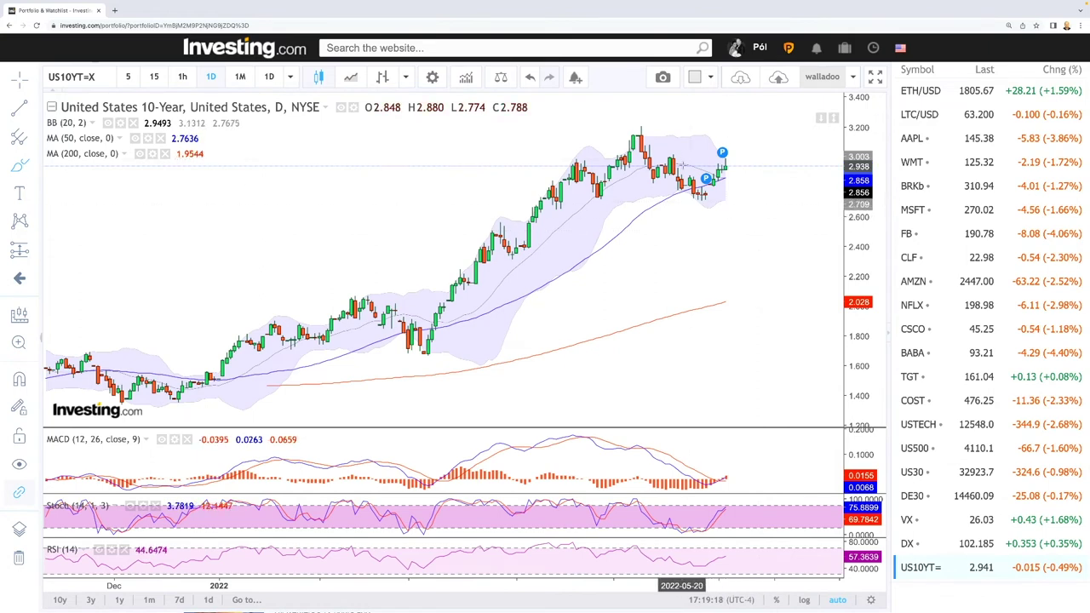
mouse_move(639, 134)
mouse_down()
mouse_move(726, 204)
mouse_move(648, 157)
mouse_move(501, 259)
mouse_up()
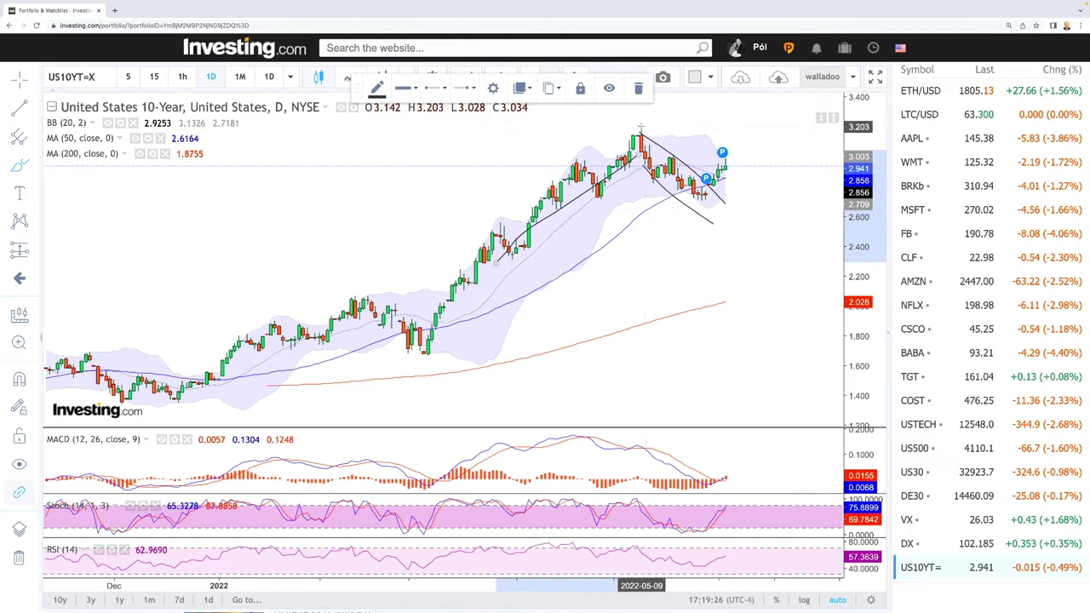
Draw an upward projection stroke on the 10-year yield's MACD from its latest value to about 0.16 in mid-June.
scroll(732, 241, down, 5)
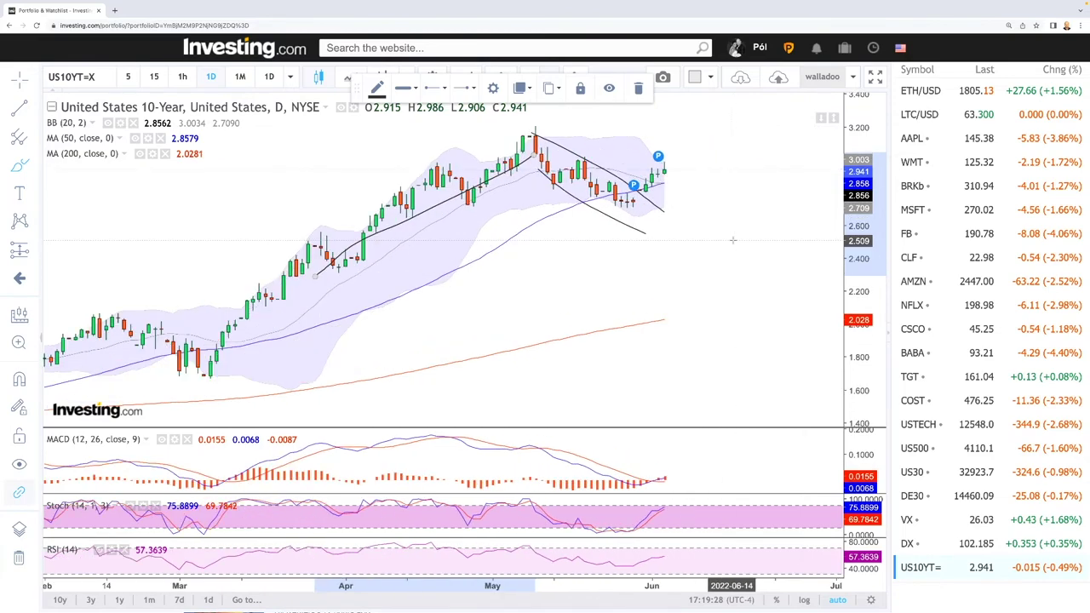
scroll(733, 240, down, 2)
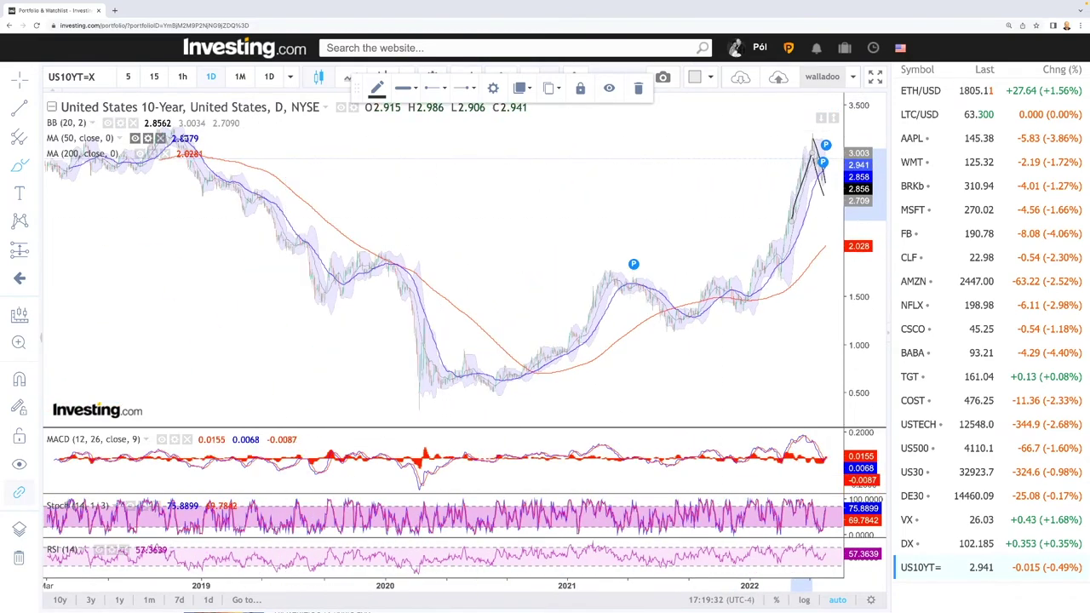
scroll(357, 190, down, 3)
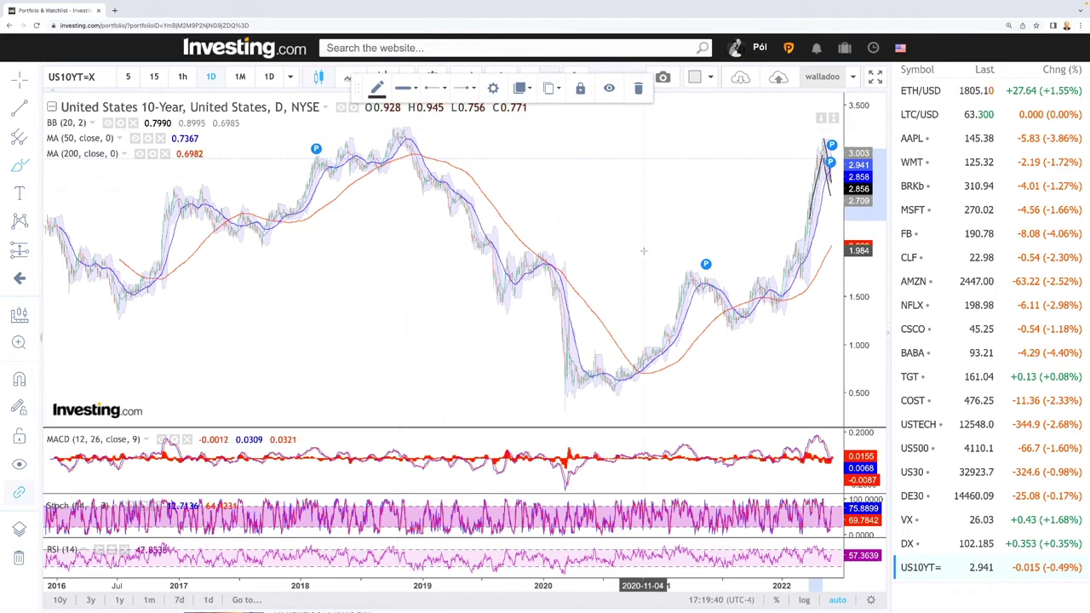
scroll(646, 254, up, 5)
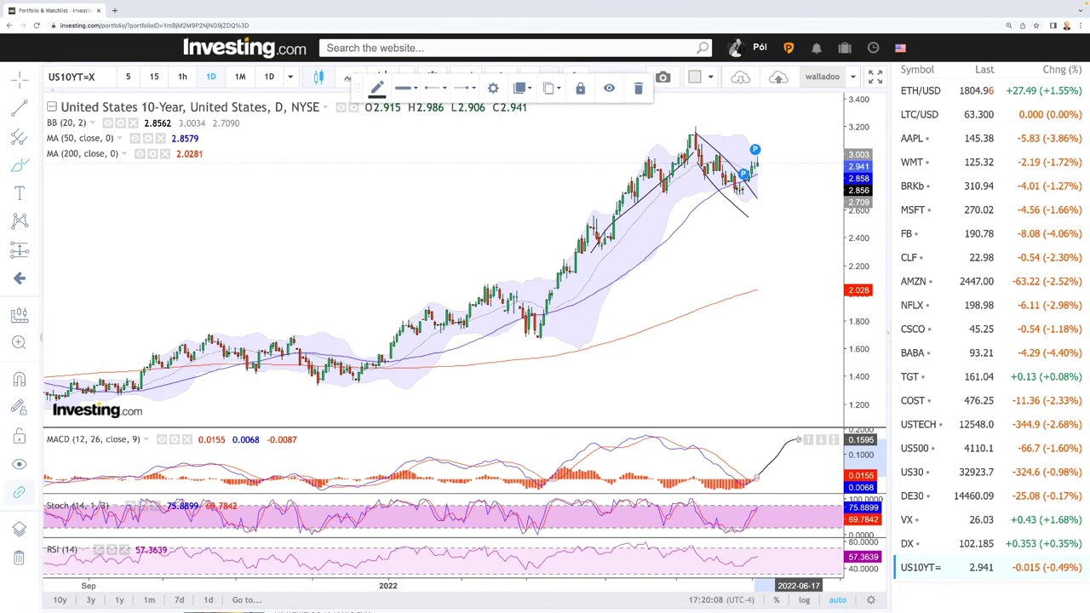
click(798, 439)
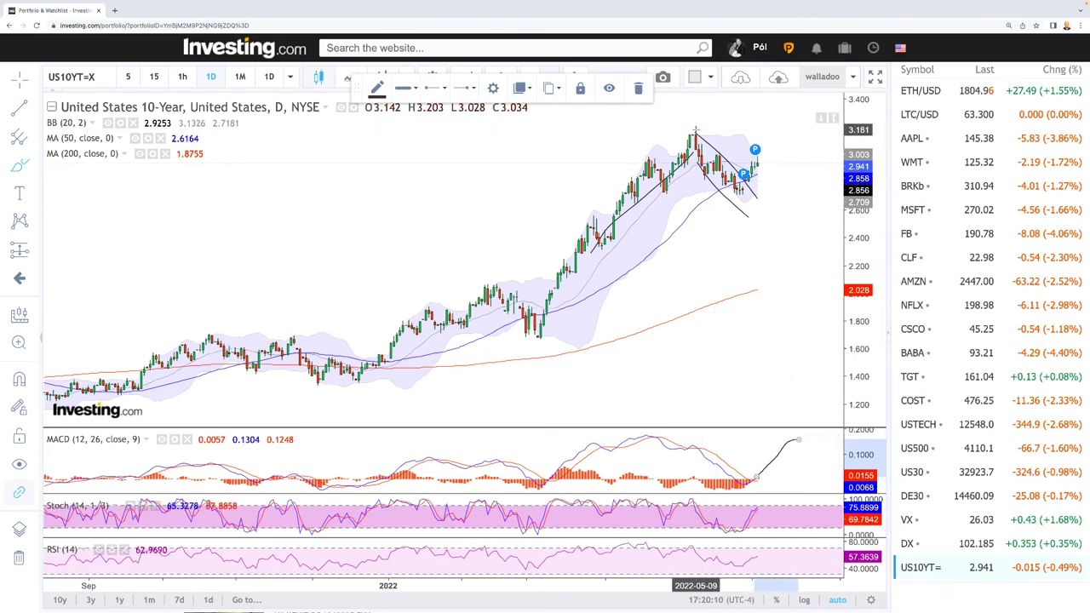